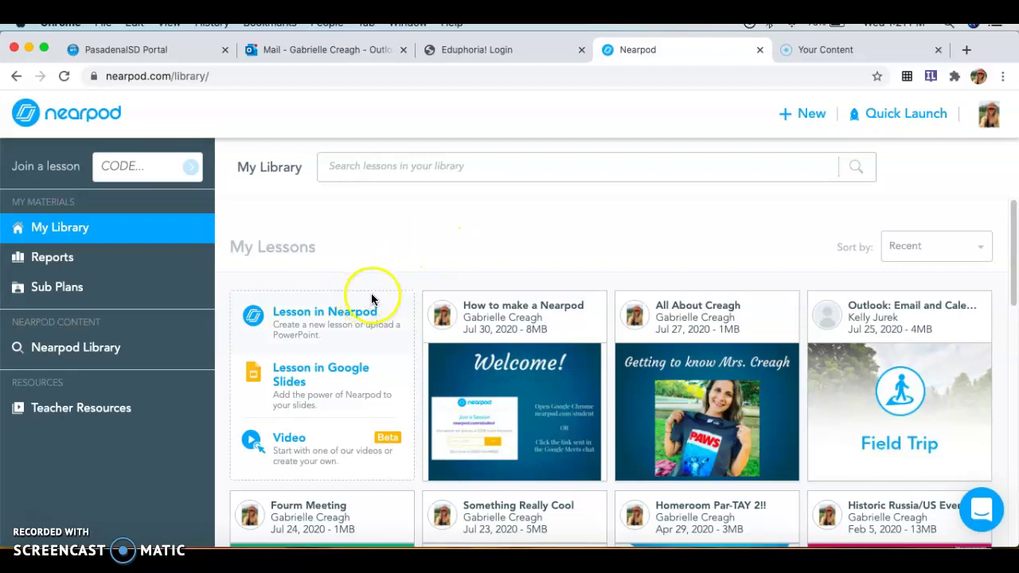
{"action": "scroll", "coordinate": [671, 342], "scroll_direction": "down", "scroll_amount": 3}
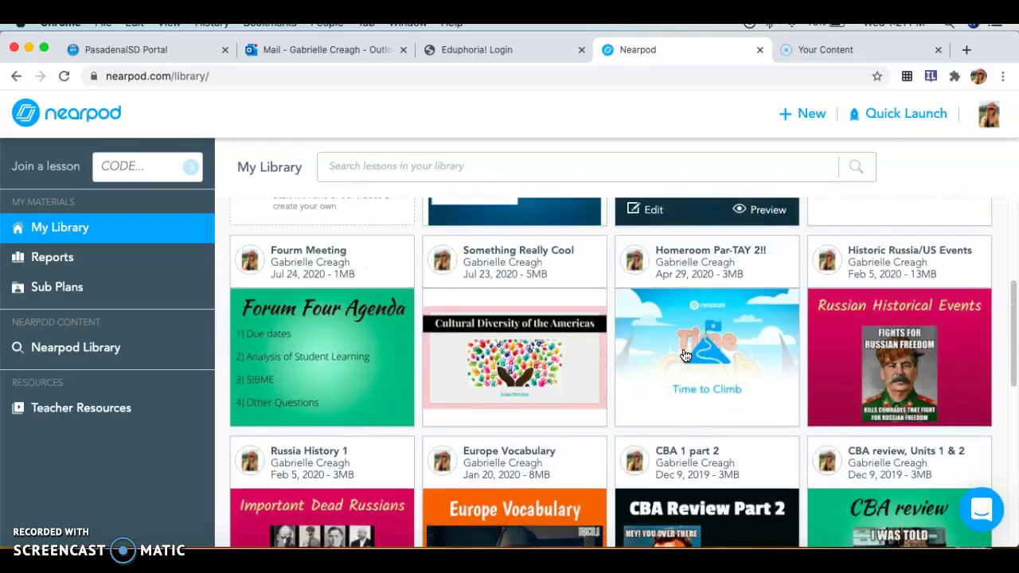
{"action": "scroll", "coordinate": [685, 356], "scroll_direction": "down", "scroll_amount": 4}
{"action": "scroll", "coordinate": [684, 356], "scroll_direction": "up", "scroll_amount": 2}
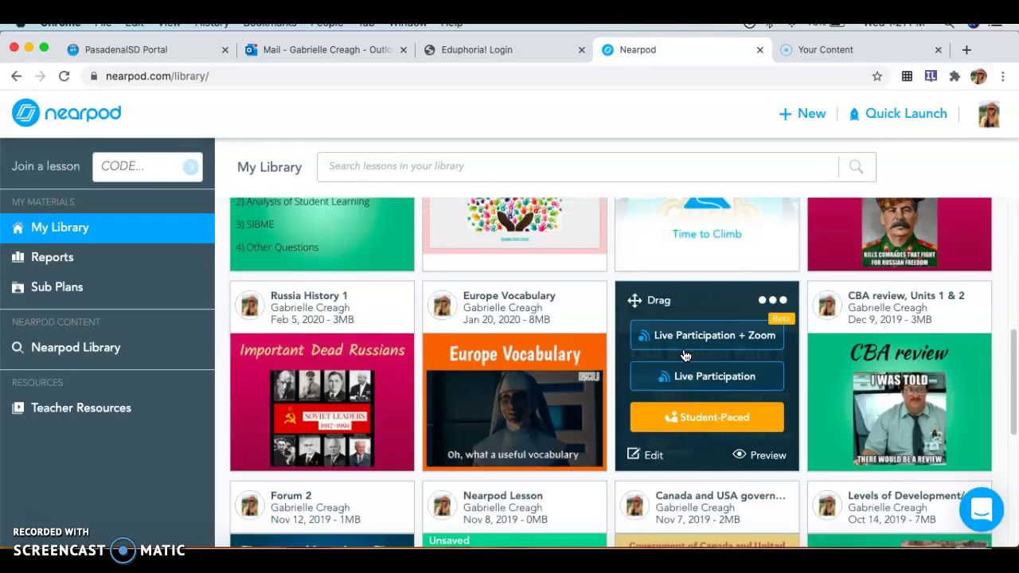
{"action": "scroll", "coordinate": [684, 355], "scroll_direction": "up", "scroll_amount": 6}
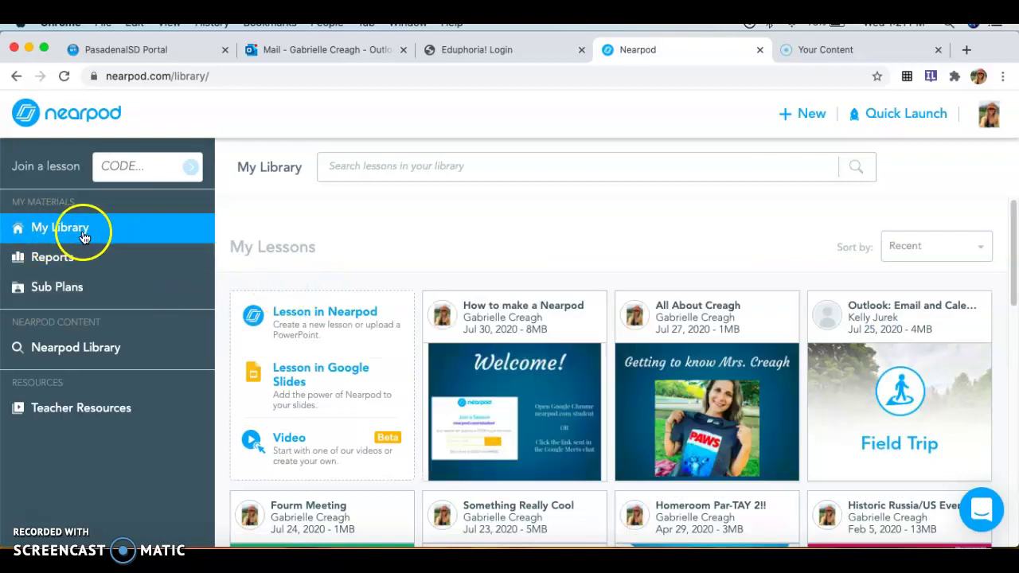
{"action": "left_click", "coordinate": [69, 112]}
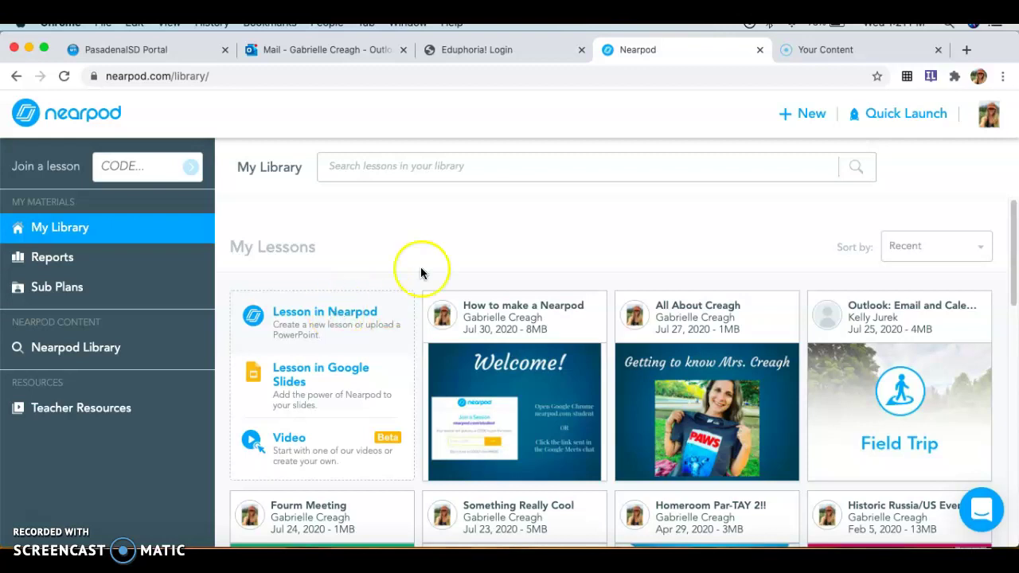
Create a new lesson in Nearpod and name it "How to Make a Nearpod".
{"action": "left_click", "coordinate": [810, 115]}
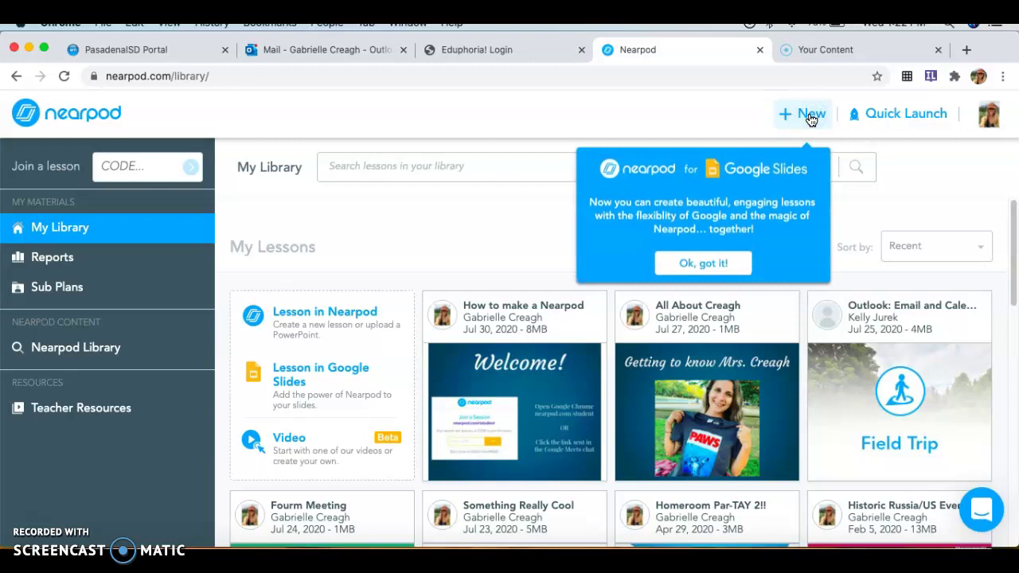
{"action": "left_click", "coordinate": [686, 251]}
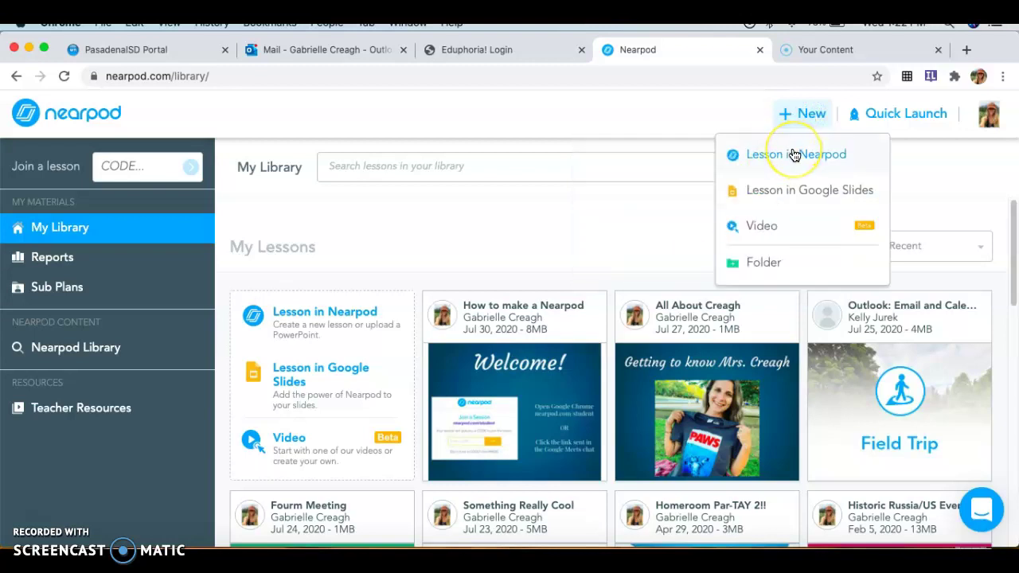
{"action": "left_click", "coordinate": [310, 316]}
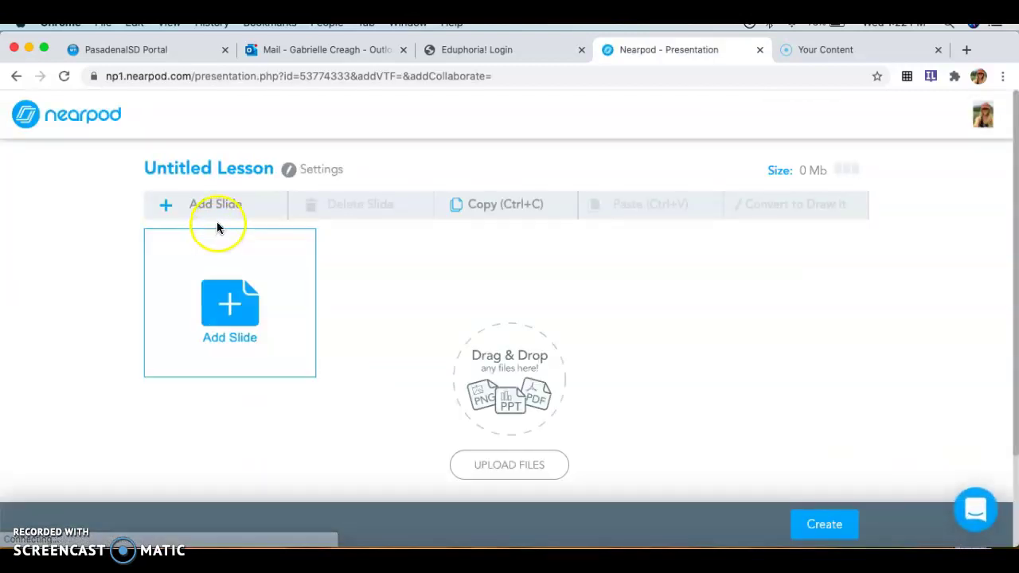
{"action": "left_click", "coordinate": [193, 167]}
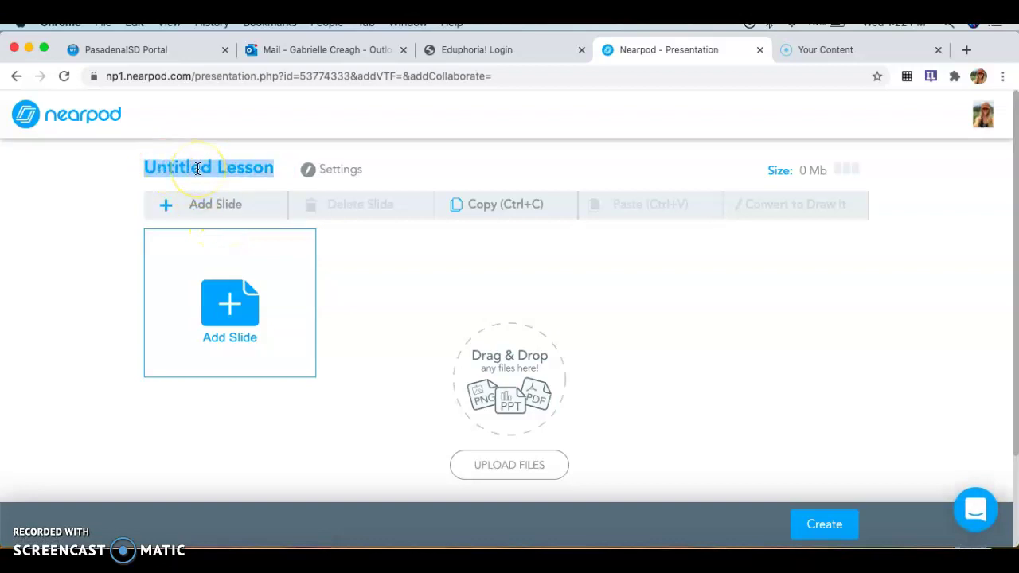
{"action": "type", "text": "h"}
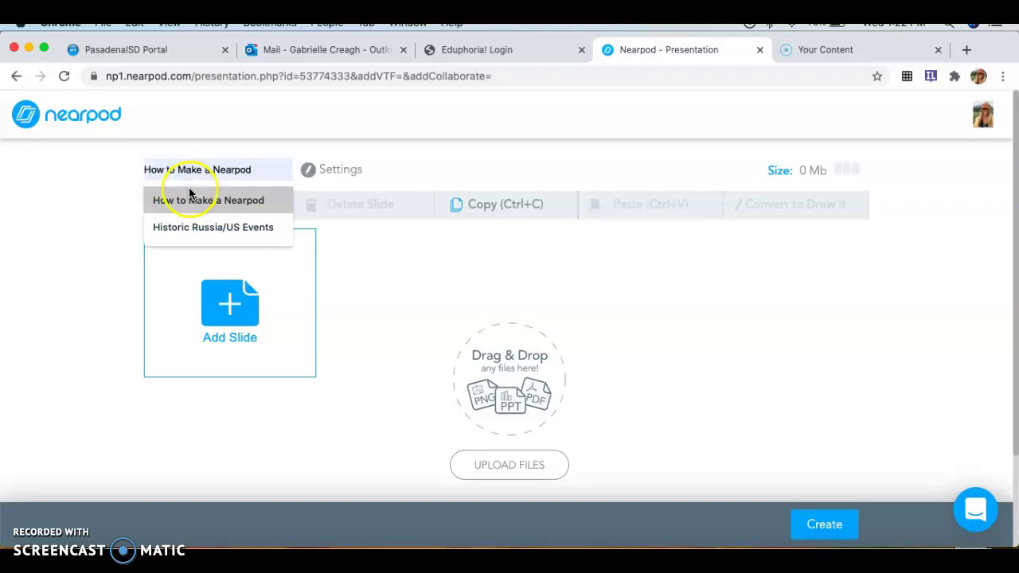
{"action": "left_click", "coordinate": [190, 200]}
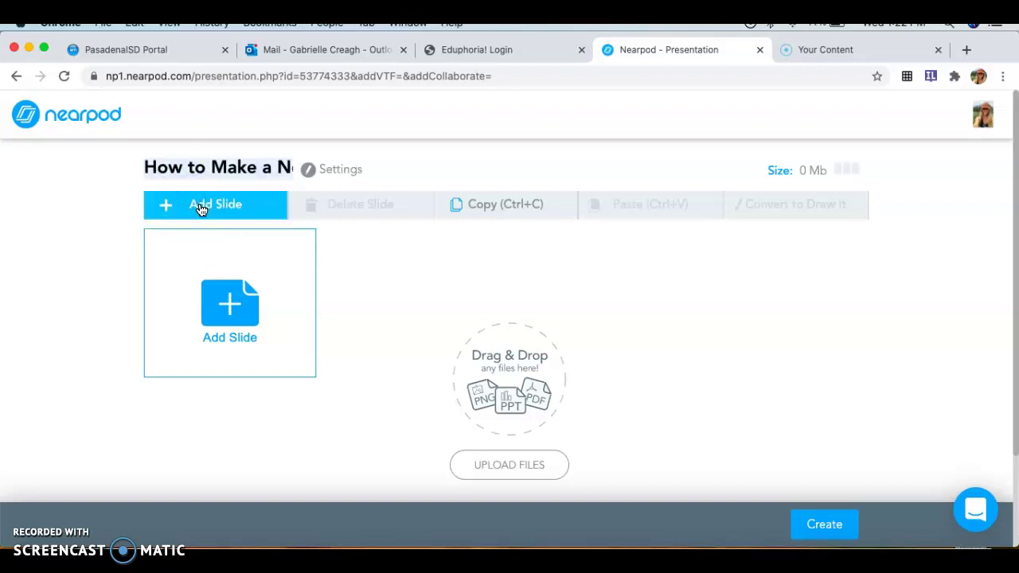
Add a Slide content item to the lesson and give it the title "Nearpod".
{"action": "left_click", "coordinate": [225, 293]}
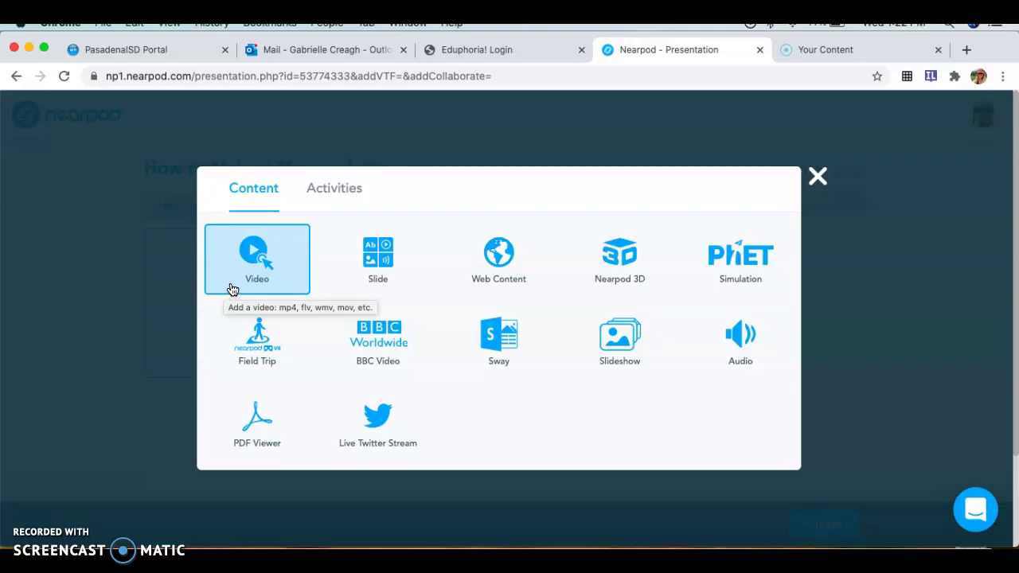
{"action": "left_click", "coordinate": [243, 205]}
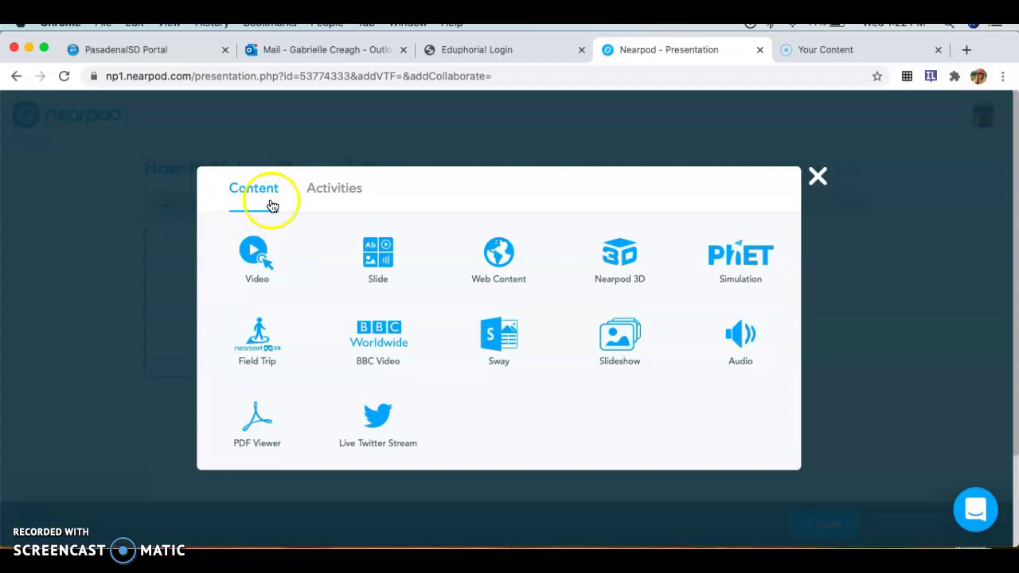
{"action": "left_click", "coordinate": [382, 273]}
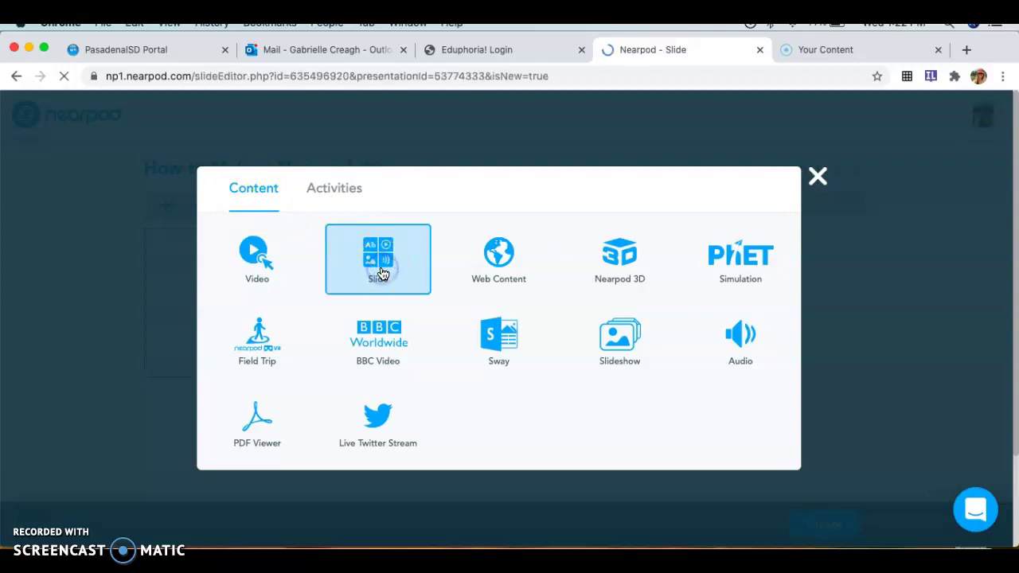
{"action": "left_click", "coordinate": [506, 291]}
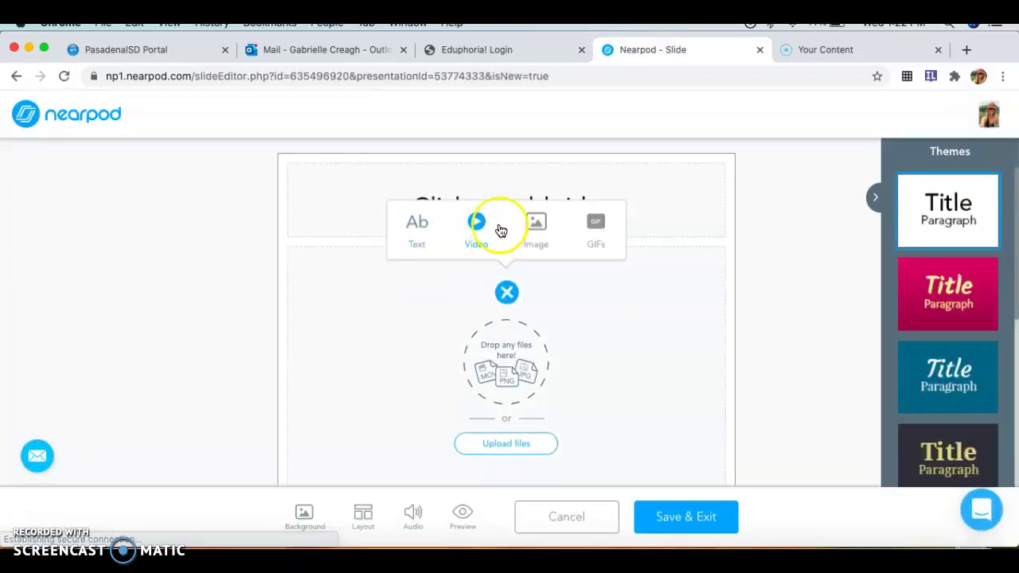
{"action": "left_click", "coordinate": [494, 191]}
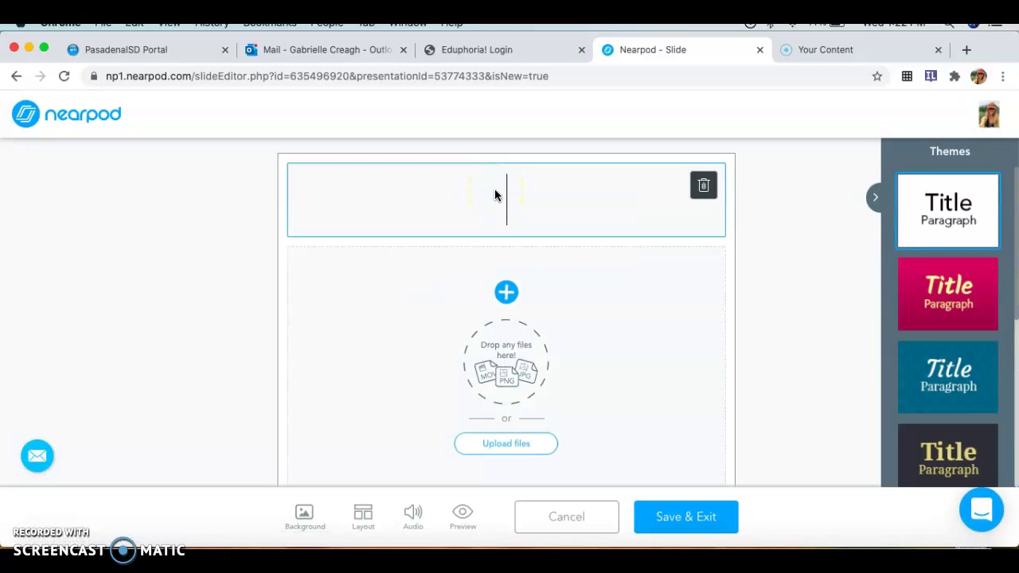
{"action": "type", "text": "Nearpod"}
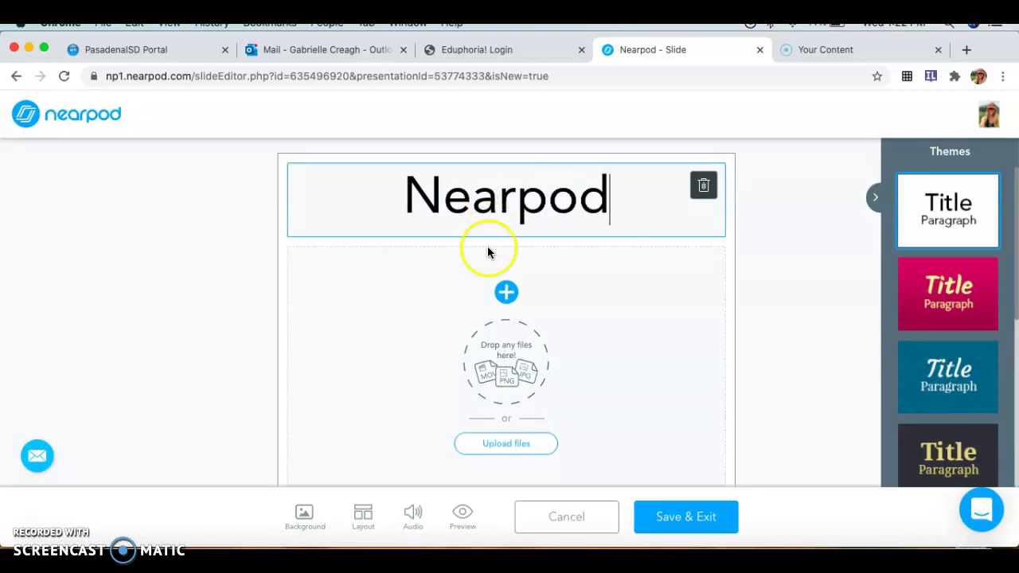
Search the GIFs for "Nearpod" and insert the "Student Engagement" GIF into the slide's body.
{"action": "left_click", "coordinate": [506, 293]}
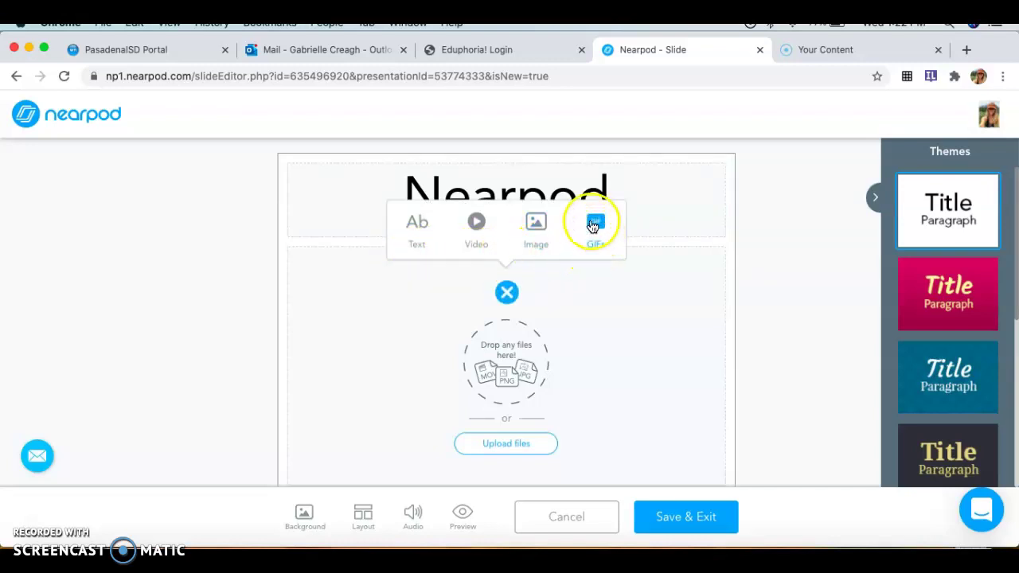
{"action": "left_click", "coordinate": [595, 229]}
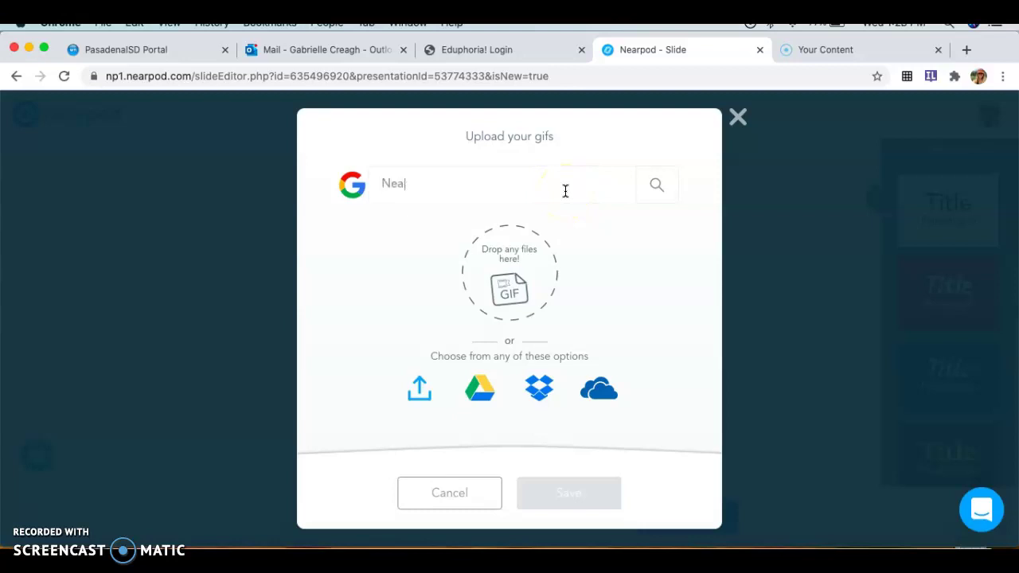
{"action": "key", "text": "Return"}
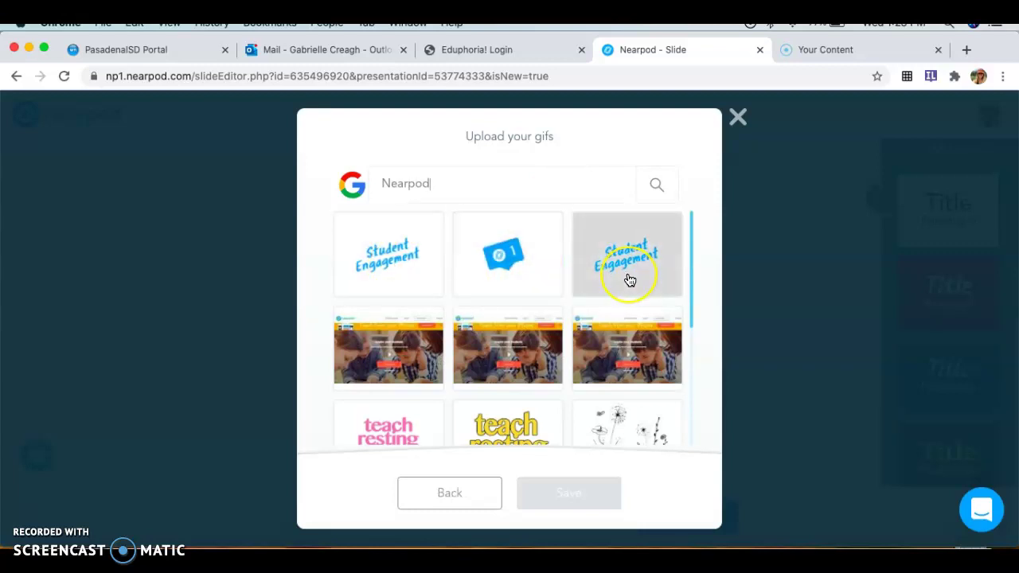
{"action": "scroll", "coordinate": [629, 280], "scroll_direction": "down", "scroll_amount": 3}
{"action": "scroll", "coordinate": [629, 280], "scroll_direction": "up", "scroll_amount": 3}
{"action": "left_click", "coordinate": [629, 280]}
{"action": "left_click", "coordinate": [580, 489]}
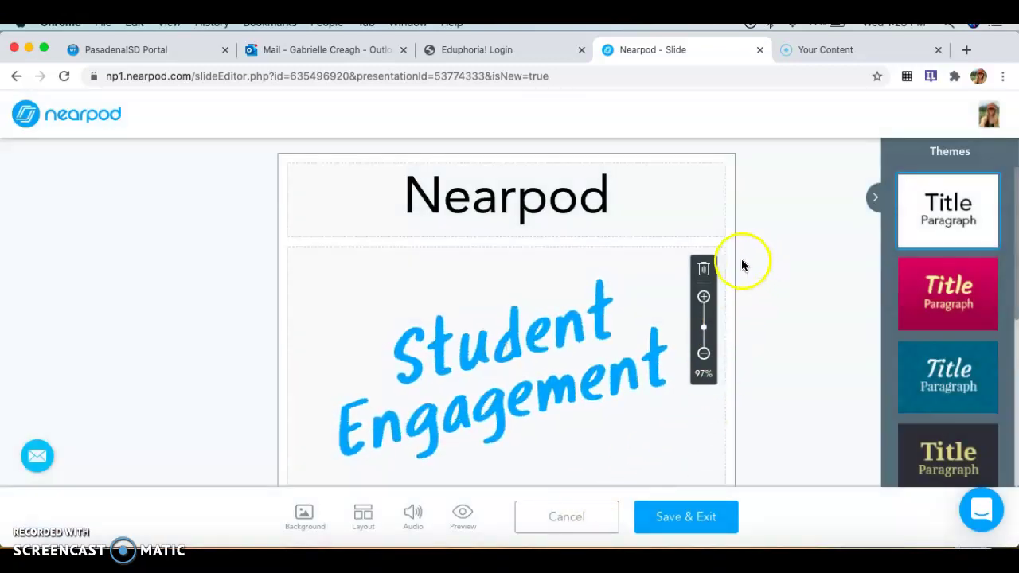
{"action": "left_click", "coordinate": [704, 298]}
{"action": "left_click", "coordinate": [703, 354]}
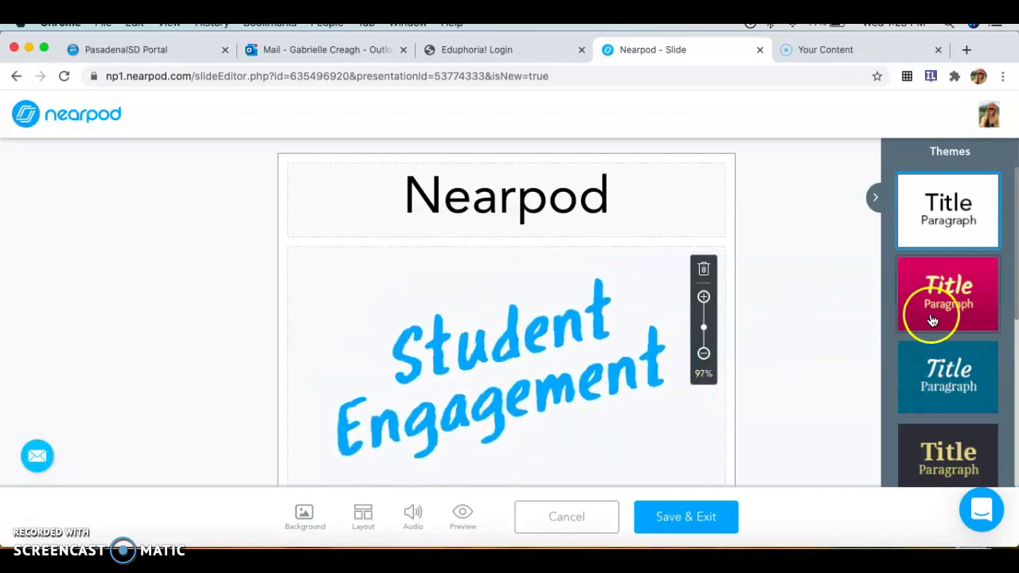
Apply the yellow theme with the red title to the whole lesson and save the slide.
{"action": "scroll", "coordinate": [954, 319], "scroll_direction": "down", "scroll_amount": 2}
{"action": "scroll", "coordinate": [964, 323], "scroll_direction": "down", "scroll_amount": 3}
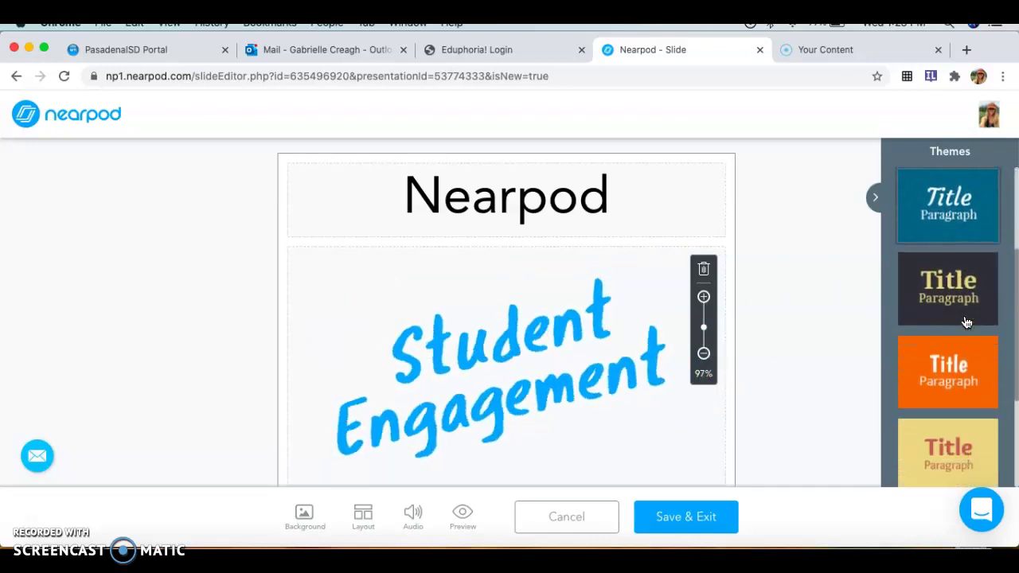
{"action": "left_click", "coordinate": [959, 370]}
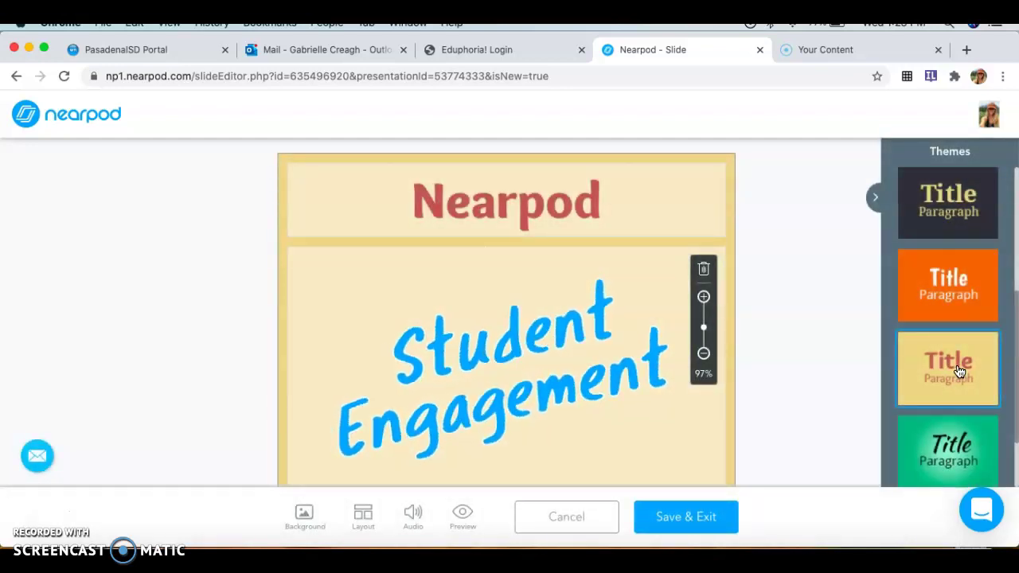
{"action": "scroll", "coordinate": [959, 370], "scroll_direction": "down", "scroll_amount": 2}
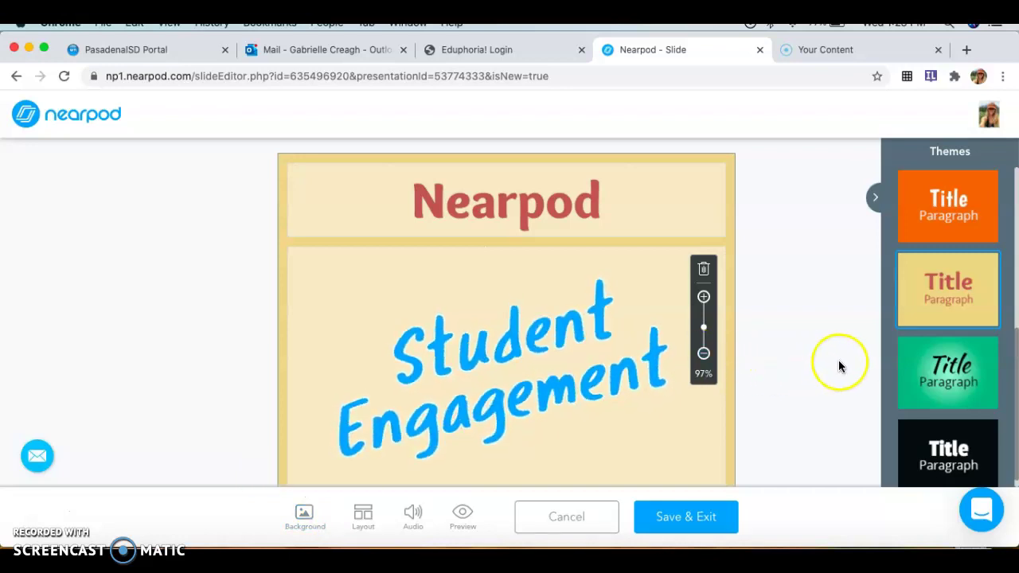
{"action": "scroll", "coordinate": [944, 388], "scroll_direction": "up", "scroll_amount": 2}
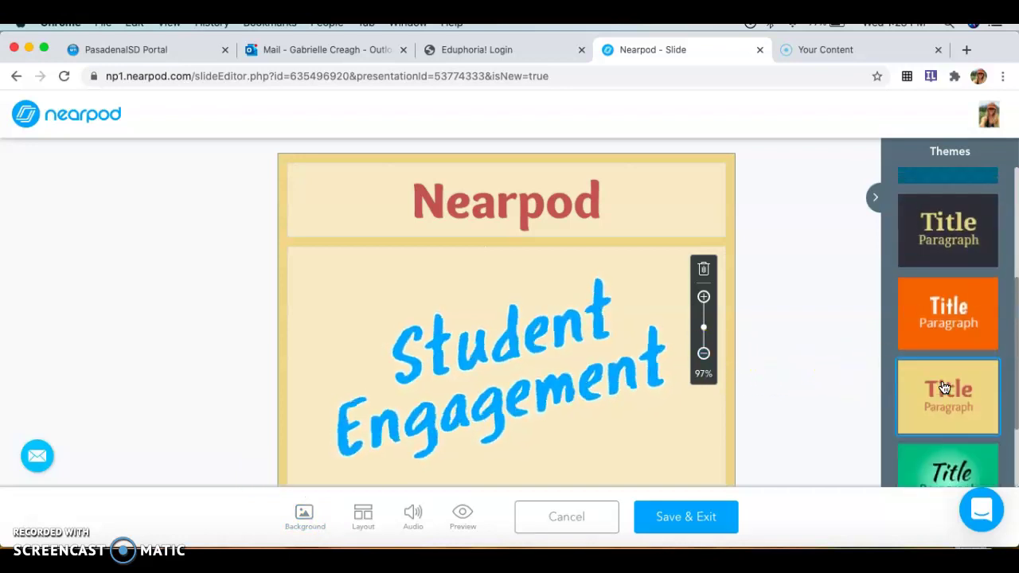
{"action": "left_click", "coordinate": [670, 515]}
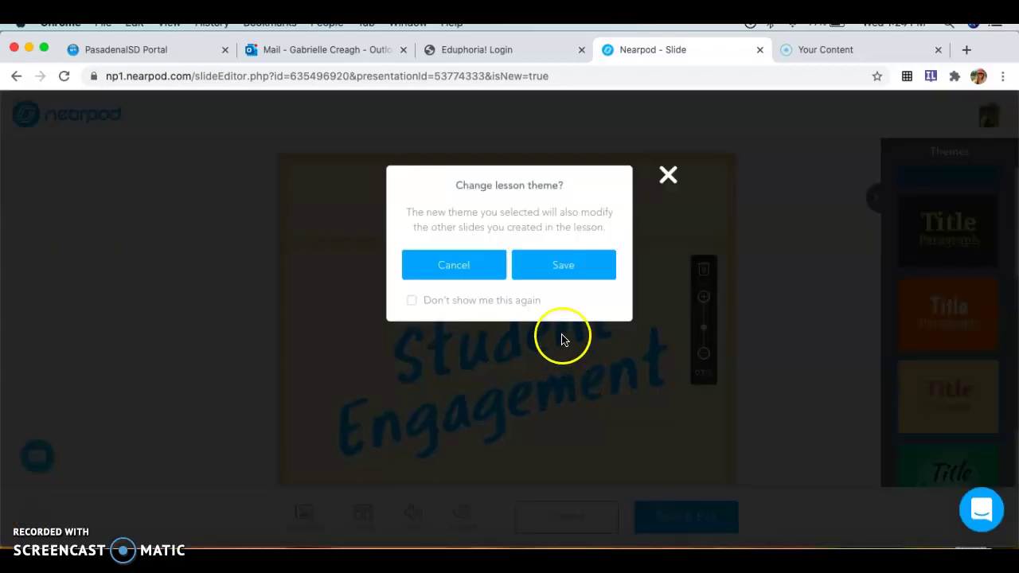
{"action": "left_click", "coordinate": [546, 270]}
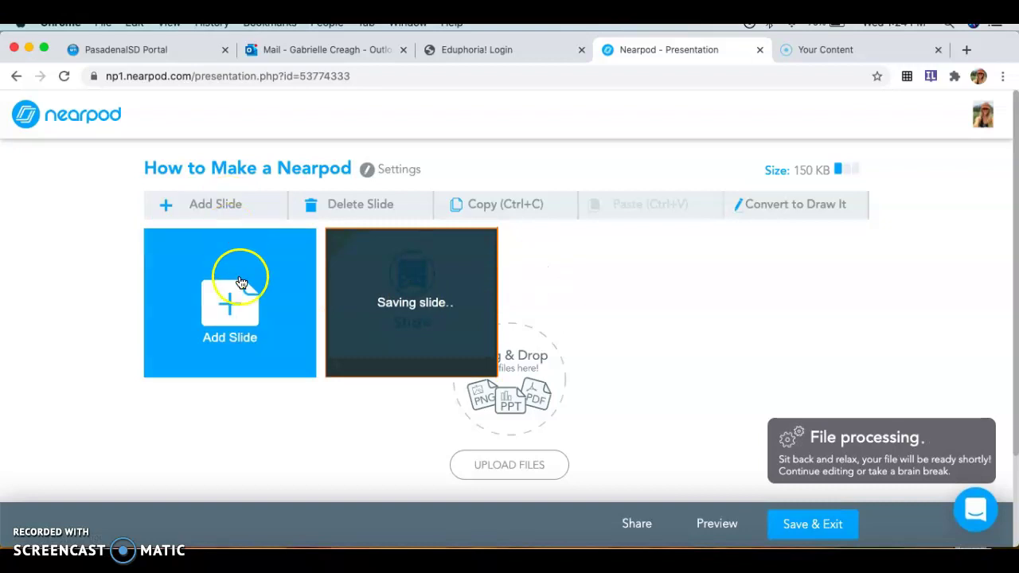
Add another Slide content item after the first slide and title it "Videos".
{"action": "right_click", "coordinate": [420, 325]}
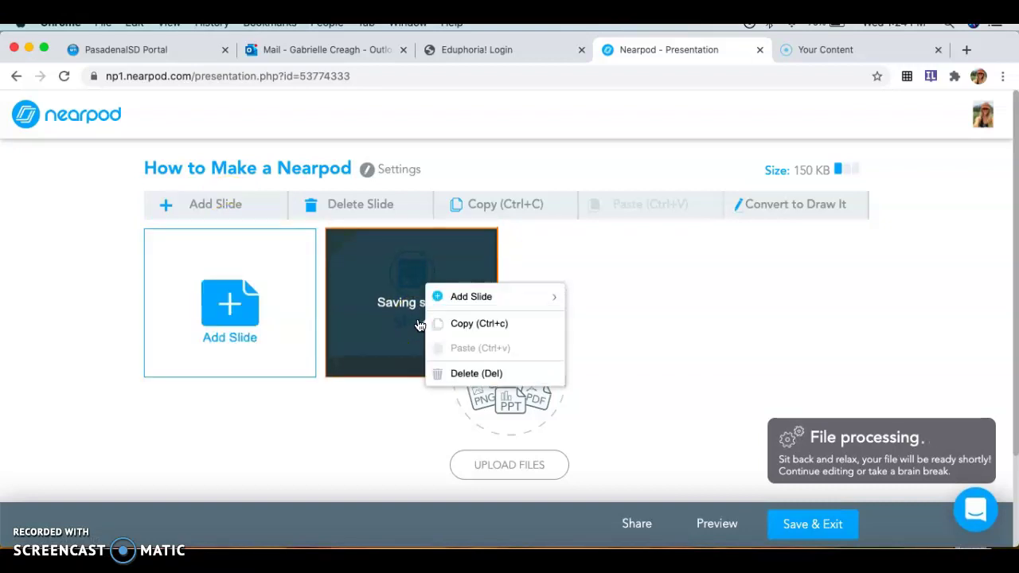
{"action": "left_click", "coordinate": [450, 303]}
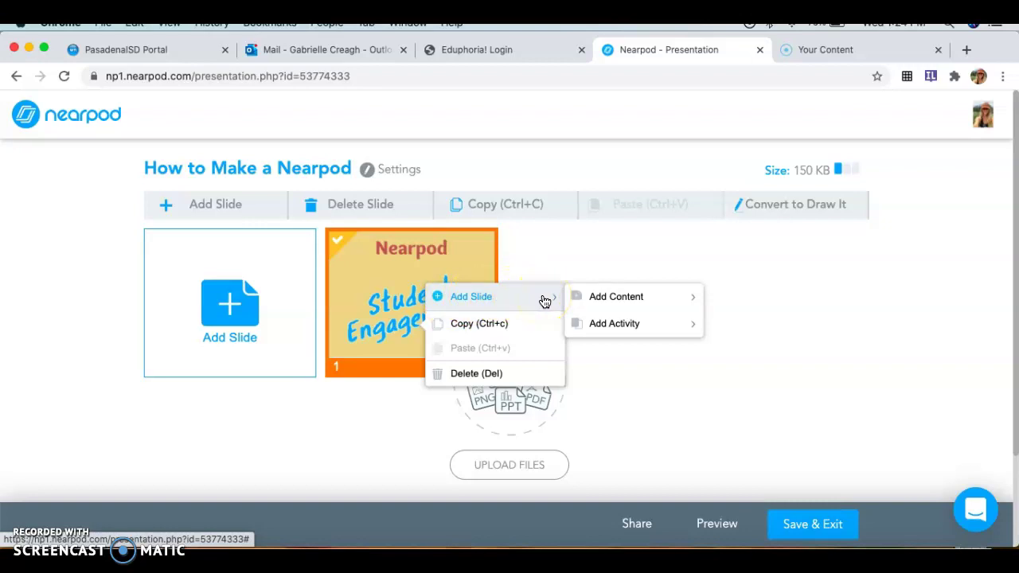
{"action": "left_click", "coordinate": [596, 298]}
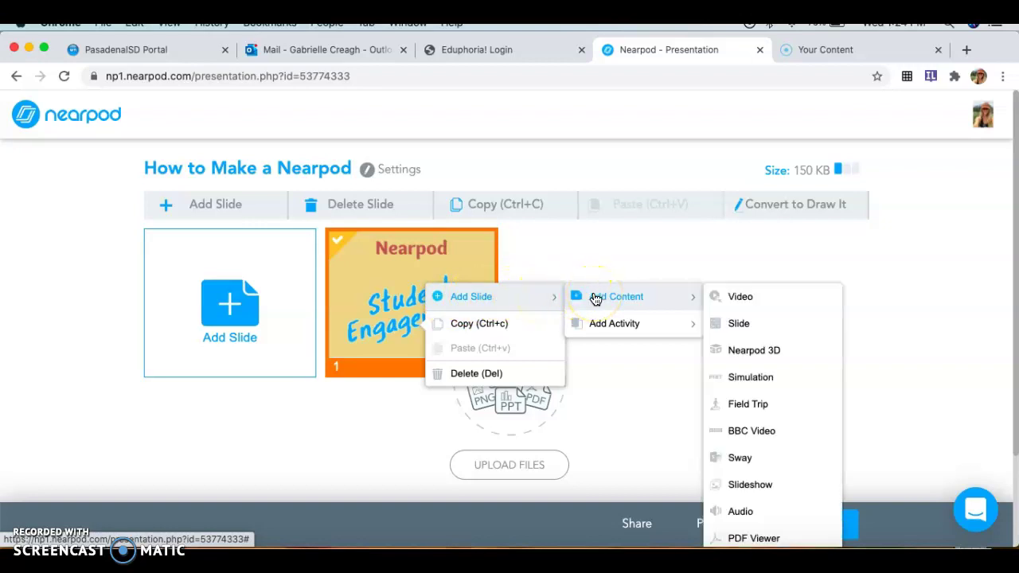
{"action": "left_click", "coordinate": [647, 295]}
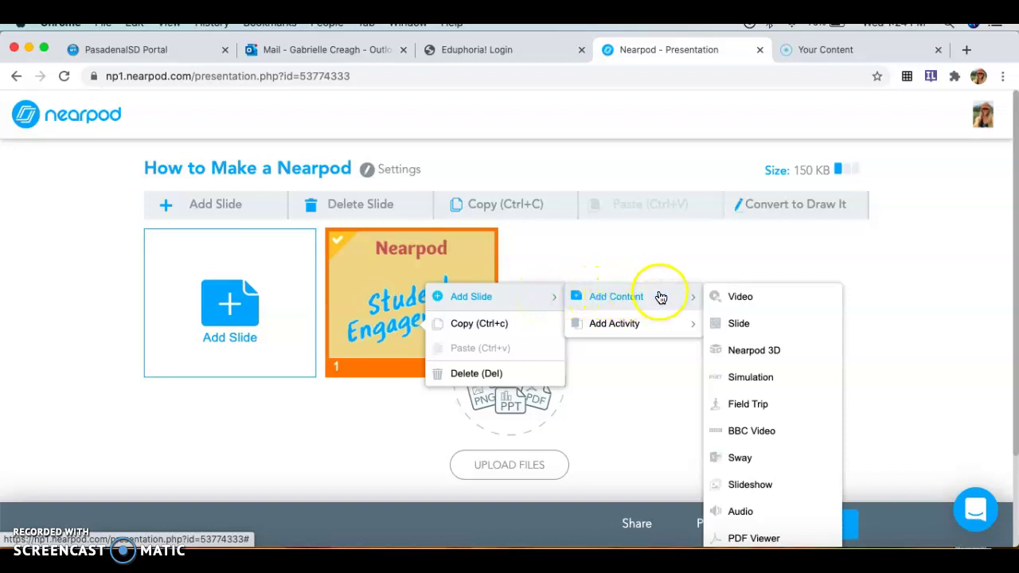
{"action": "left_click", "coordinate": [739, 324]}
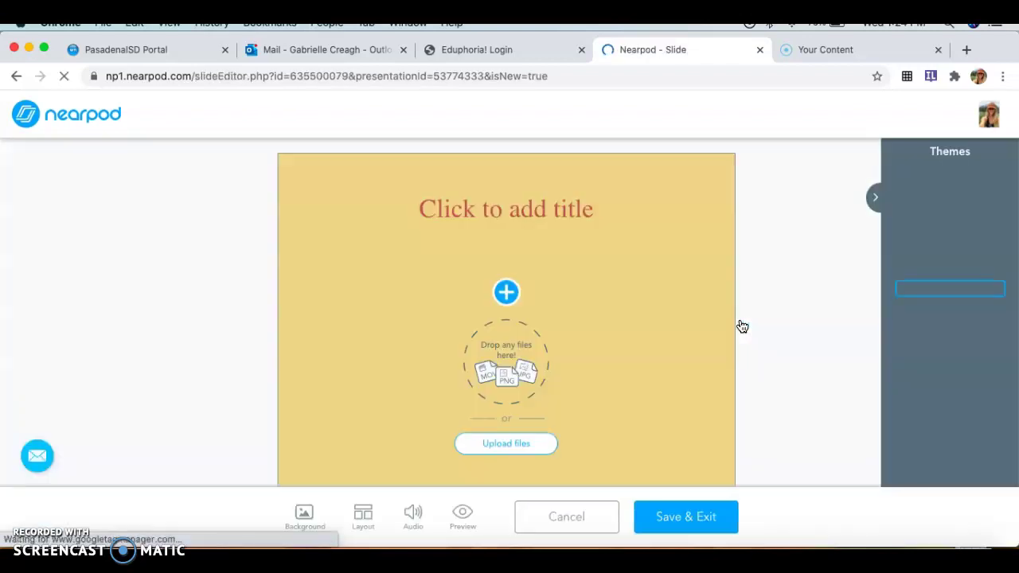
{"action": "left_click", "coordinate": [632, 210]}
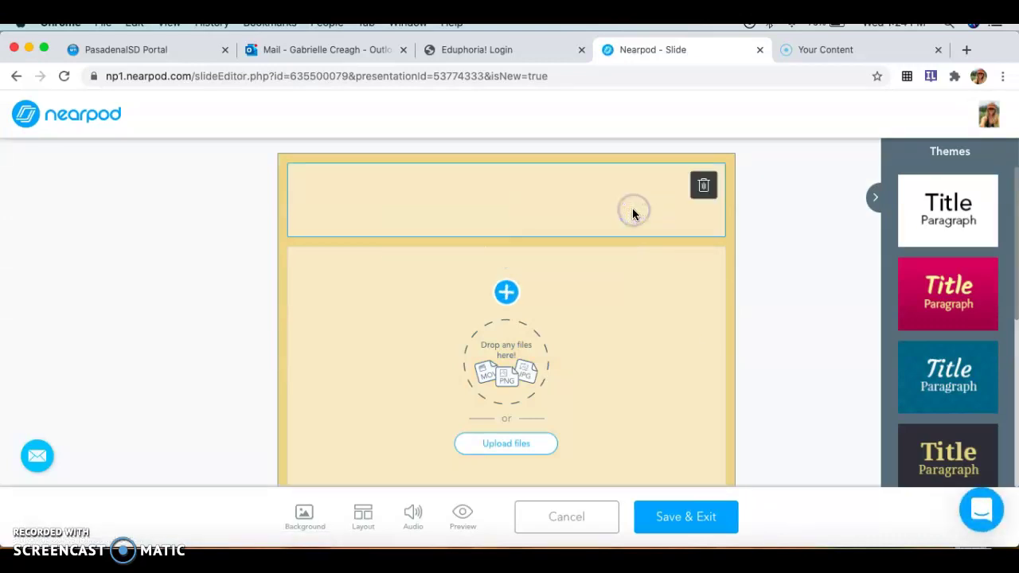
{"action": "type", "text": "Videos"}
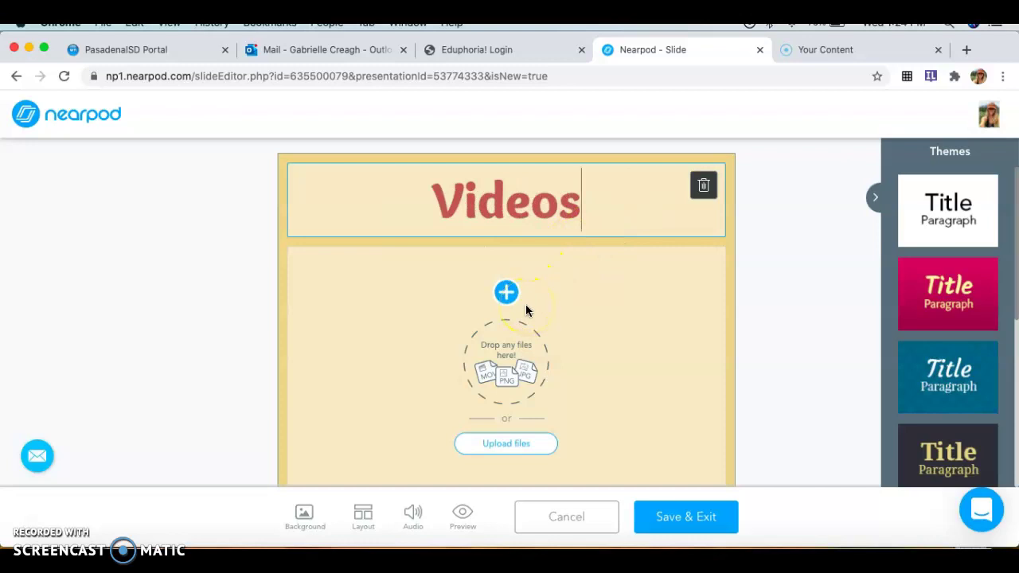
Change the "Videos" slide's layout to "Title + two elements".
{"action": "left_click", "coordinate": [364, 519]}
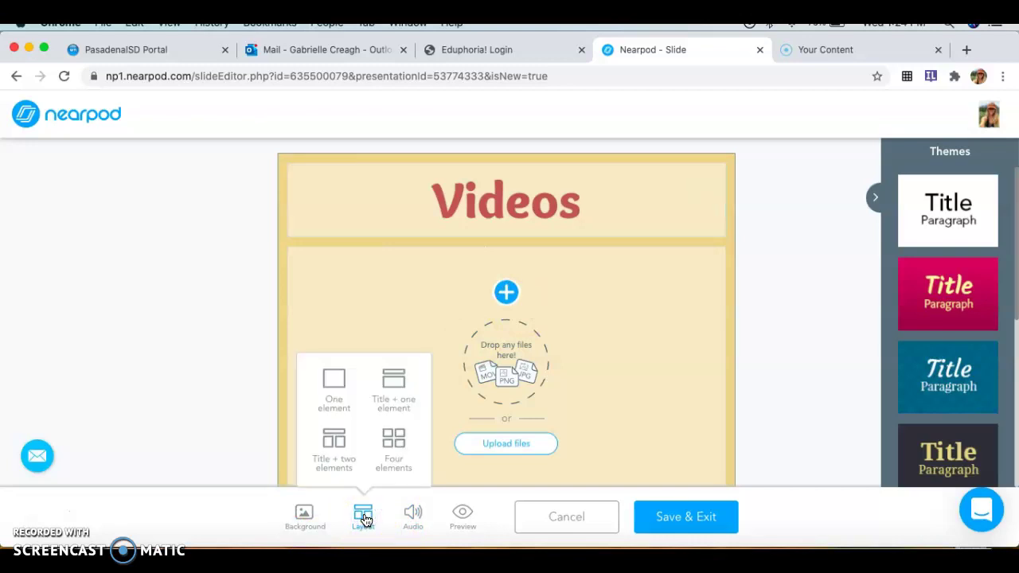
{"action": "left_click", "coordinate": [361, 431]}
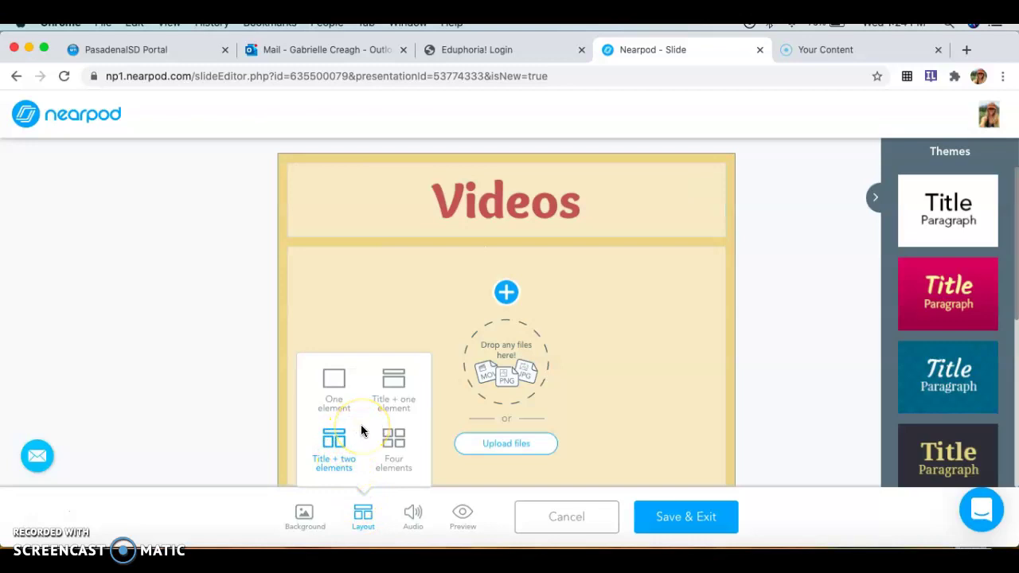
{"action": "left_click", "coordinate": [336, 394]}
{"action": "left_click", "coordinate": [394, 395]}
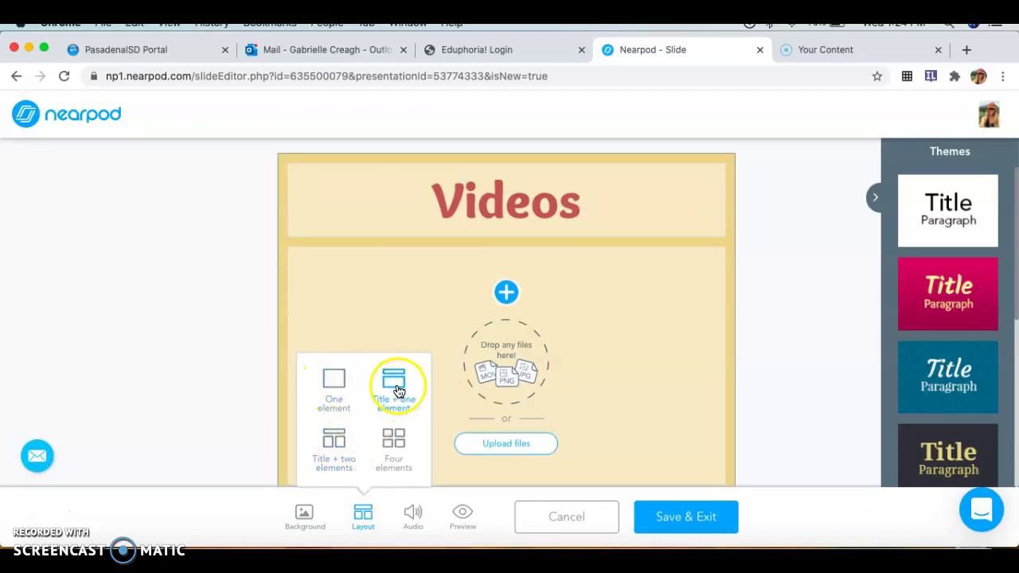
{"action": "left_click", "coordinate": [346, 441]}
{"action": "left_click", "coordinate": [391, 438]}
{"action": "left_click", "coordinate": [335, 443]}
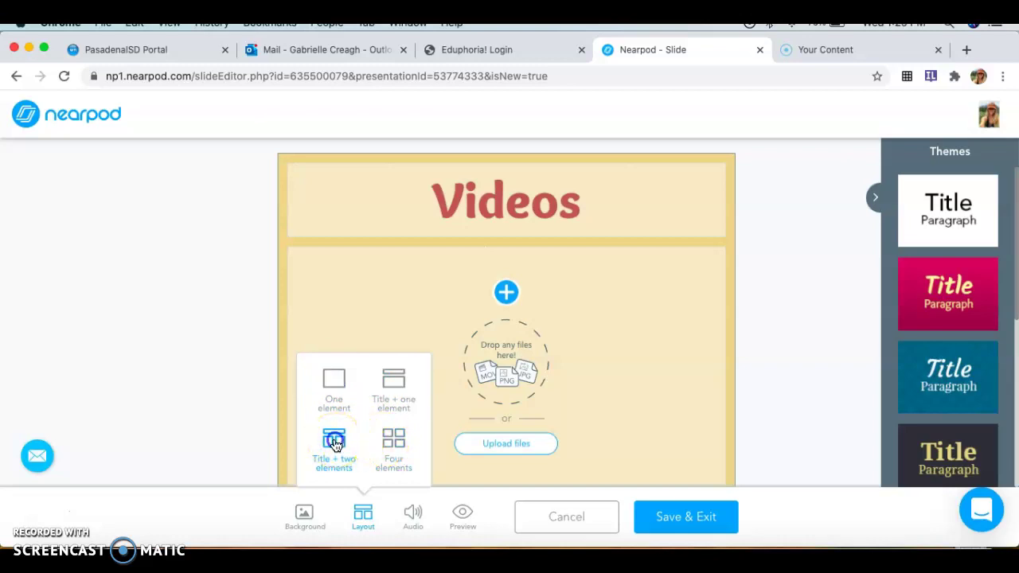
Add a text element with "Adding videos is EASY!!!" to the left half of the slide's body.
{"action": "left_click", "coordinate": [395, 292]}
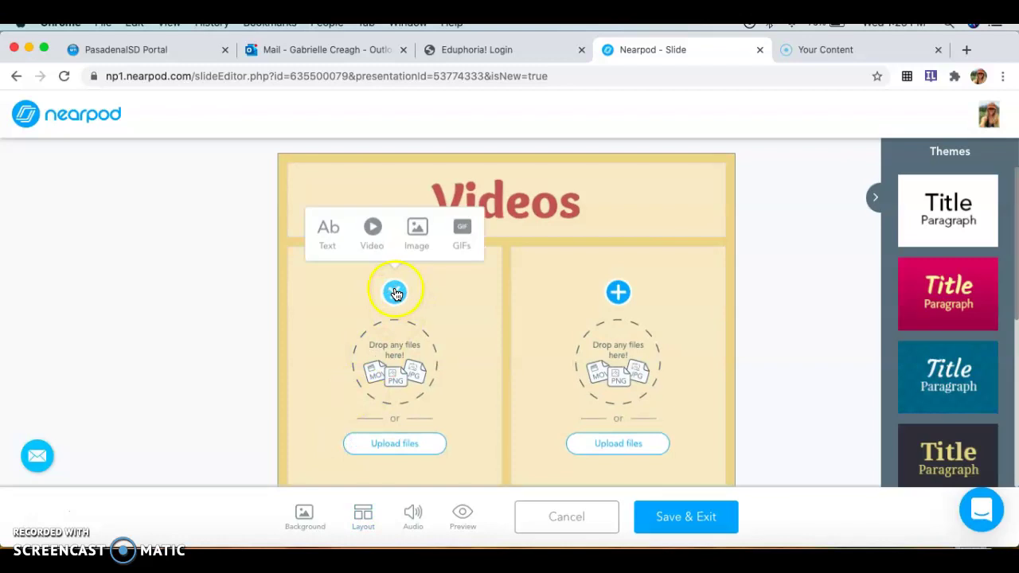
{"action": "left_click", "coordinate": [330, 235]}
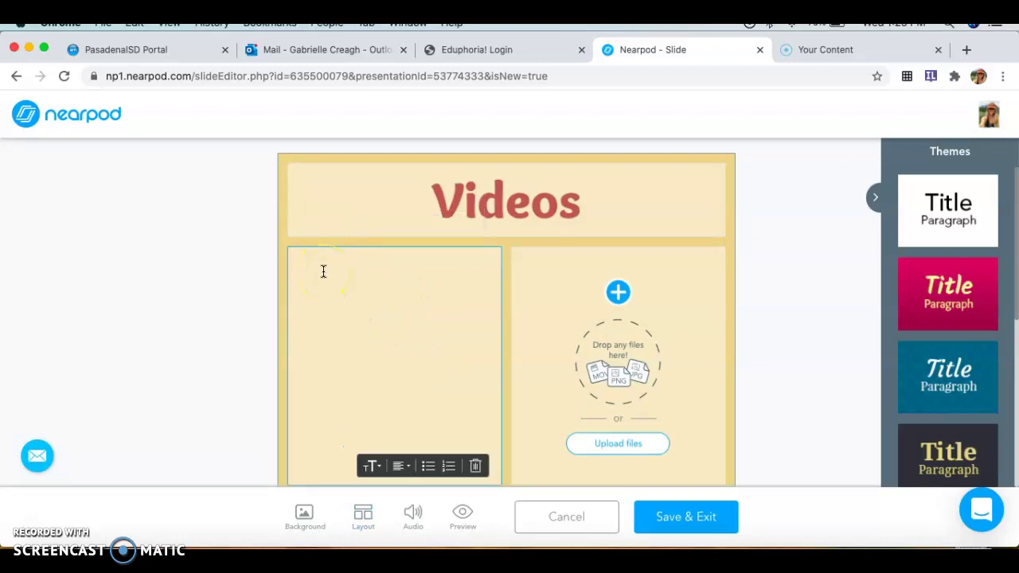
{"action": "type", "text": "Adding videos is EASY!!!"}
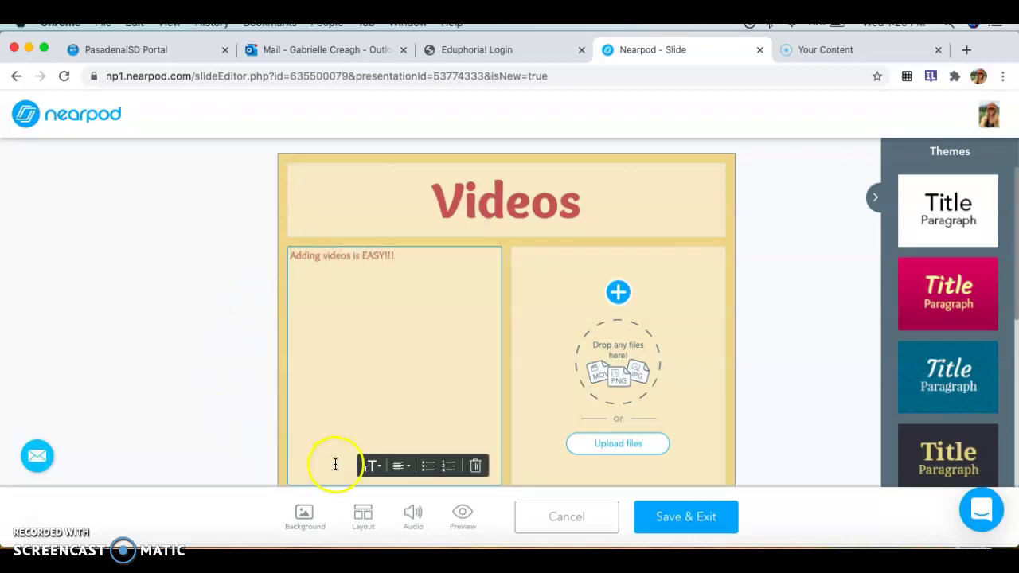
Enlarge the "Adding videos is EASY!!!" text and center it within its element.
{"action": "scroll", "coordinate": [377, 459], "scroll_direction": "down", "scroll_amount": 1}
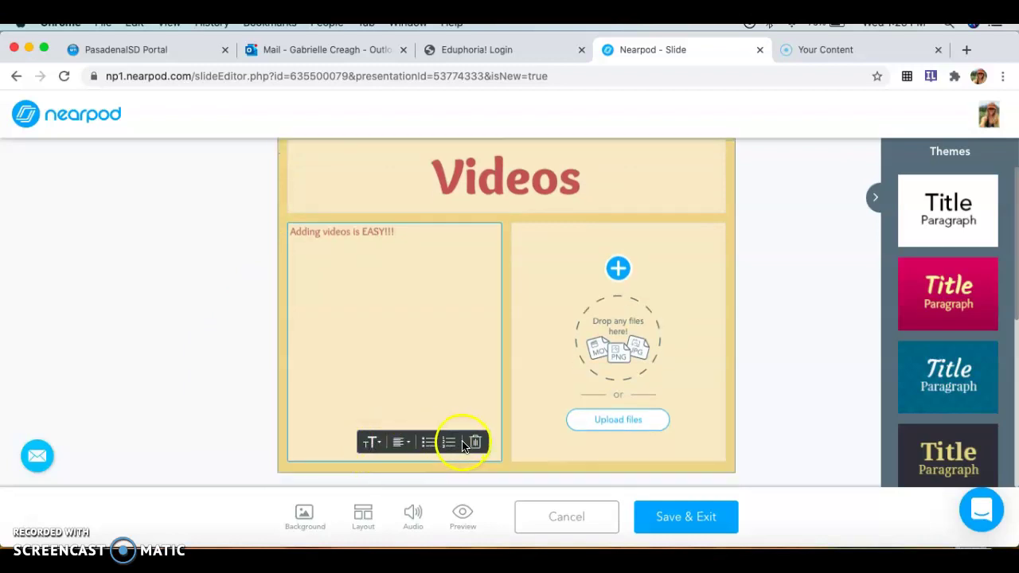
{"action": "left_click", "coordinate": [379, 444]}
{"action": "left_click", "coordinate": [397, 407]}
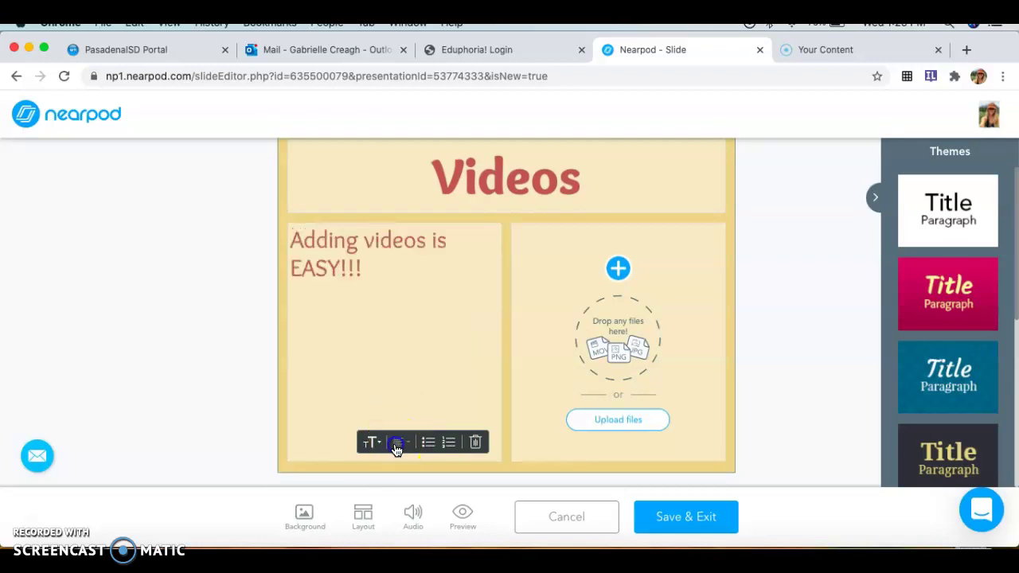
{"action": "left_click", "coordinate": [396, 444]}
{"action": "left_click", "coordinate": [392, 411]}
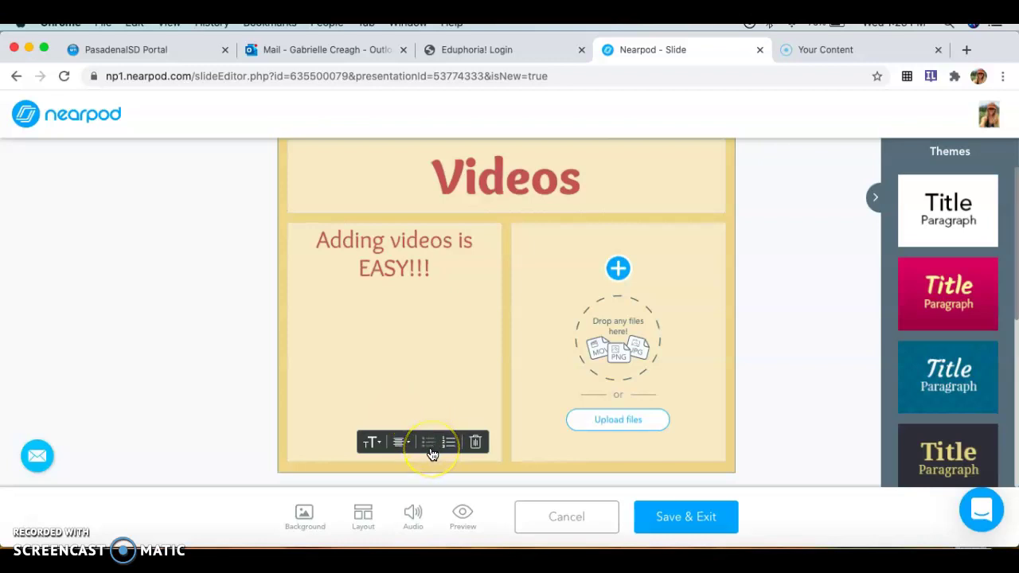
Delete the text element and return the slide's layout to "Title + one element".
{"action": "left_click", "coordinate": [476, 443]}
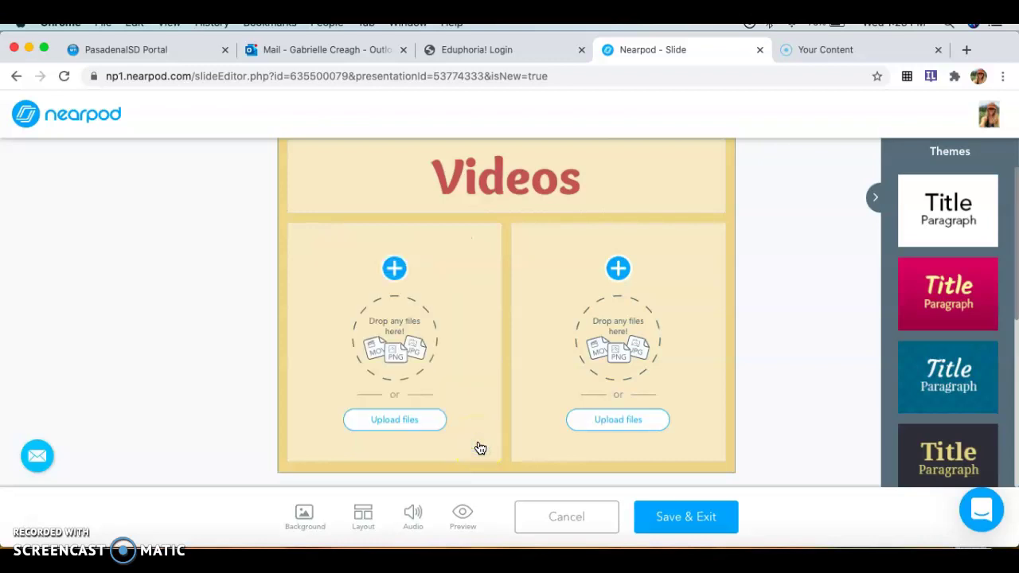
{"action": "left_click", "coordinate": [394, 270]}
{"action": "left_click", "coordinate": [432, 286]}
{"action": "left_click", "coordinate": [364, 517]}
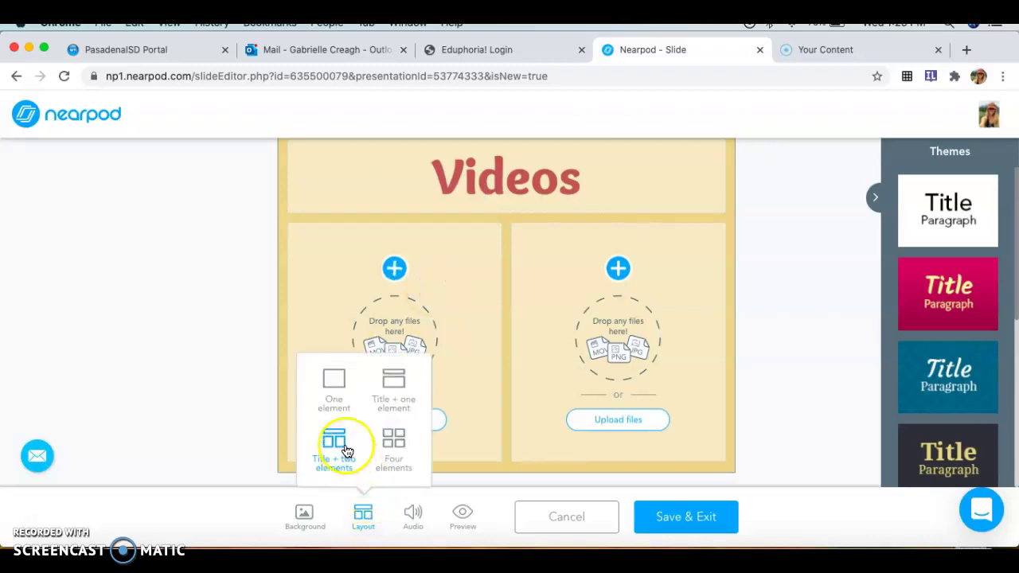
{"action": "left_click", "coordinate": [392, 388]}
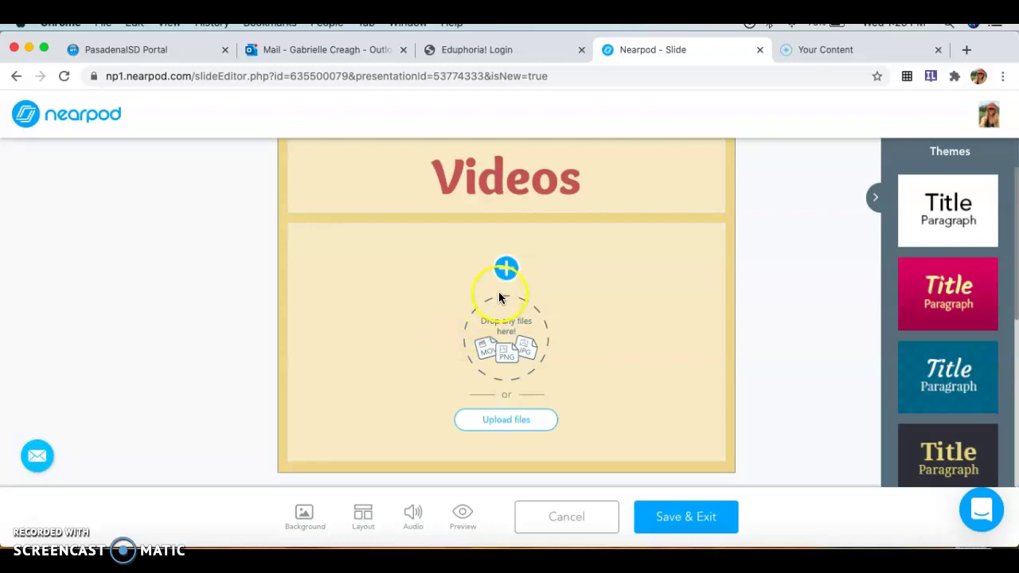
Search YouTube for "Nearpod", insert the video "How to Teach Remotely with Nearpod" into the slide's body, and save the slide.
{"action": "left_click", "coordinate": [508, 267]}
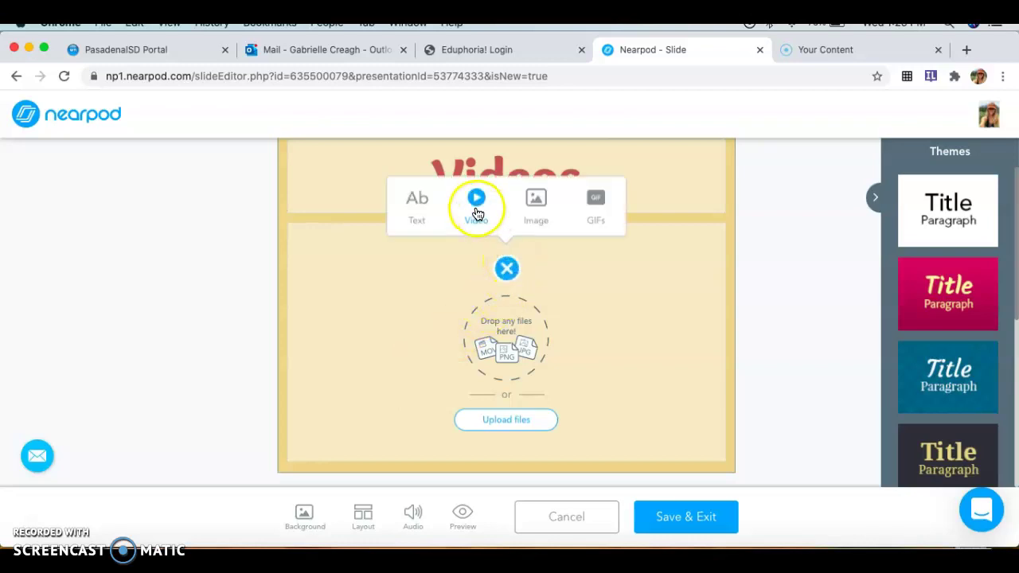
{"action": "left_click", "coordinate": [477, 211]}
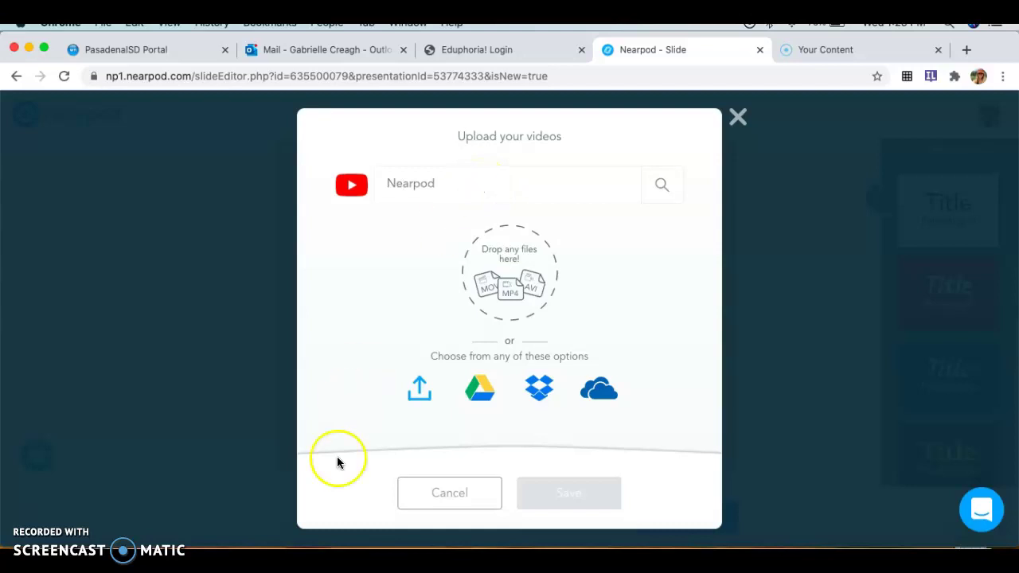
{"action": "left_click", "coordinate": [662, 195]}
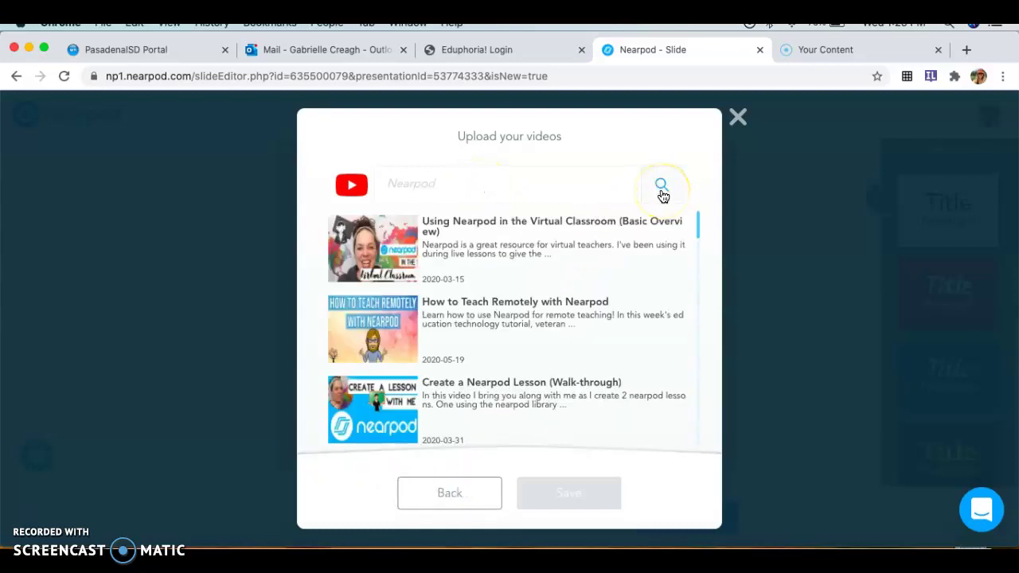
{"action": "left_click", "coordinate": [534, 328]}
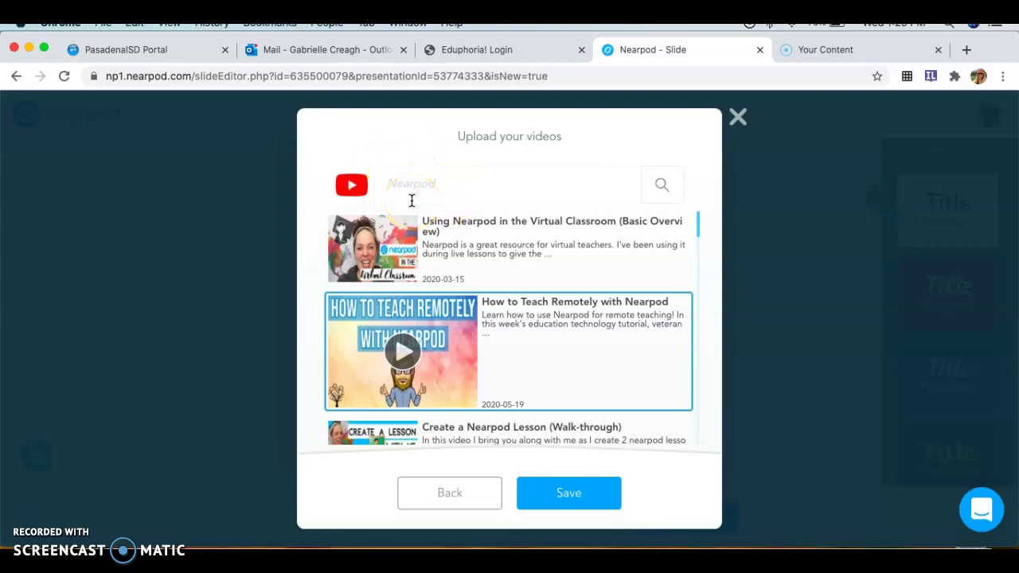
{"action": "left_click", "coordinate": [564, 495]}
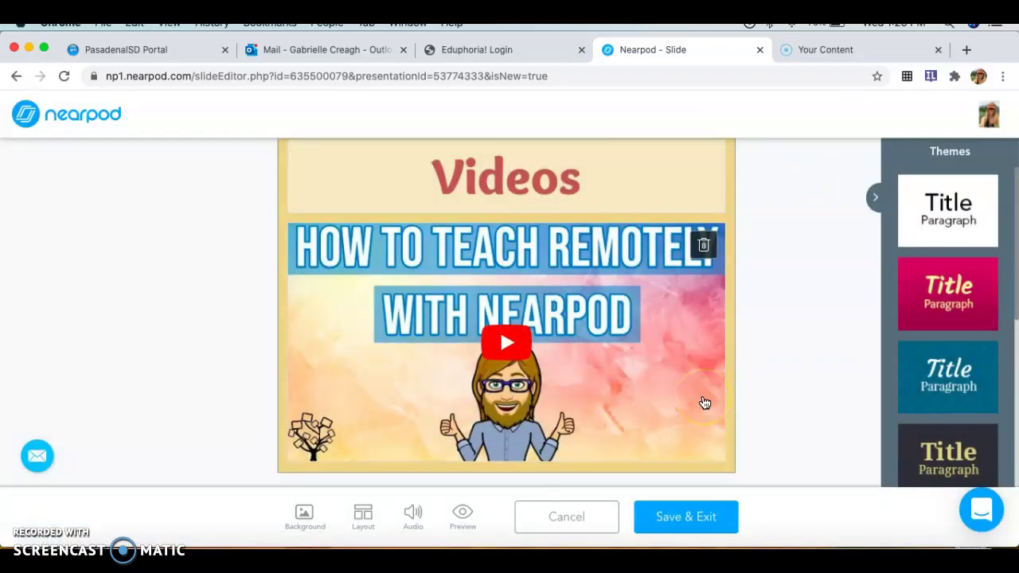
{"action": "left_click", "coordinate": [704, 517]}
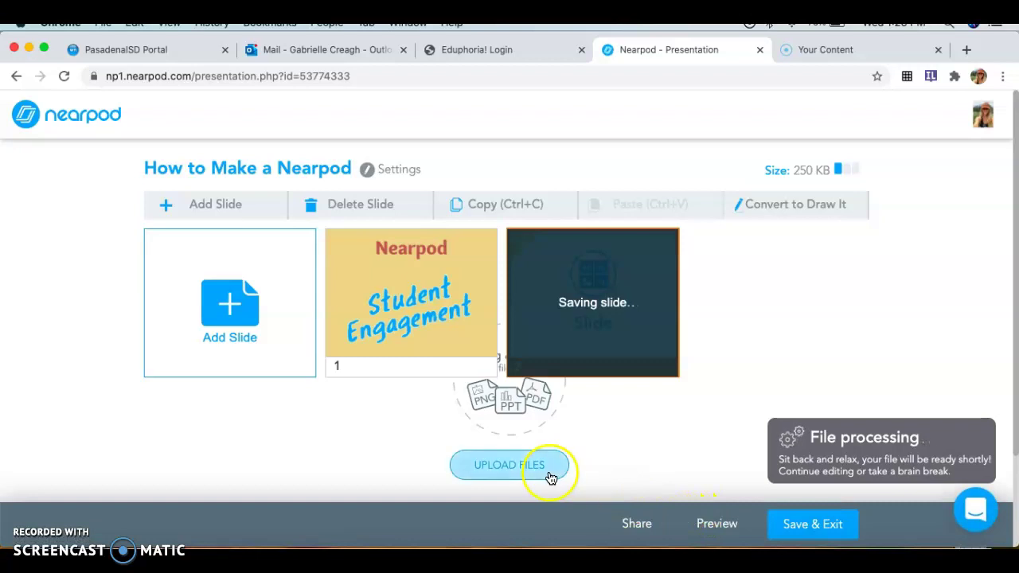
Upload "Sample Image.jpg" from the desktop into the lesson as a new slide after the "Videos" slide.
{"action": "scroll", "coordinate": [511, 461], "scroll_direction": "down", "scroll_amount": 2}
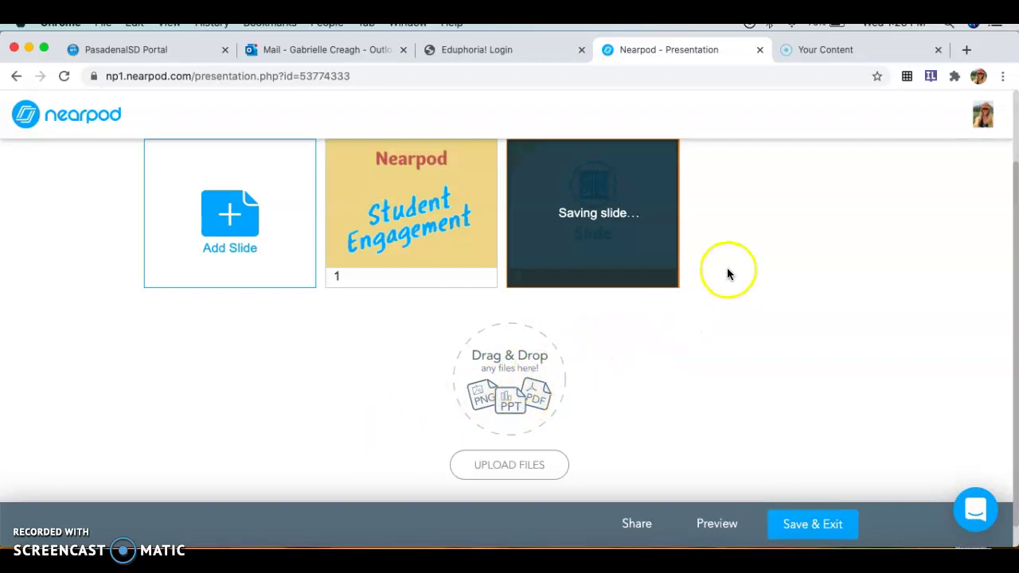
{"action": "double_click", "coordinate": [983, 50]}
{"action": "left_click_drag", "start_coordinate": [349, 327], "coordinate": [416, 141]}
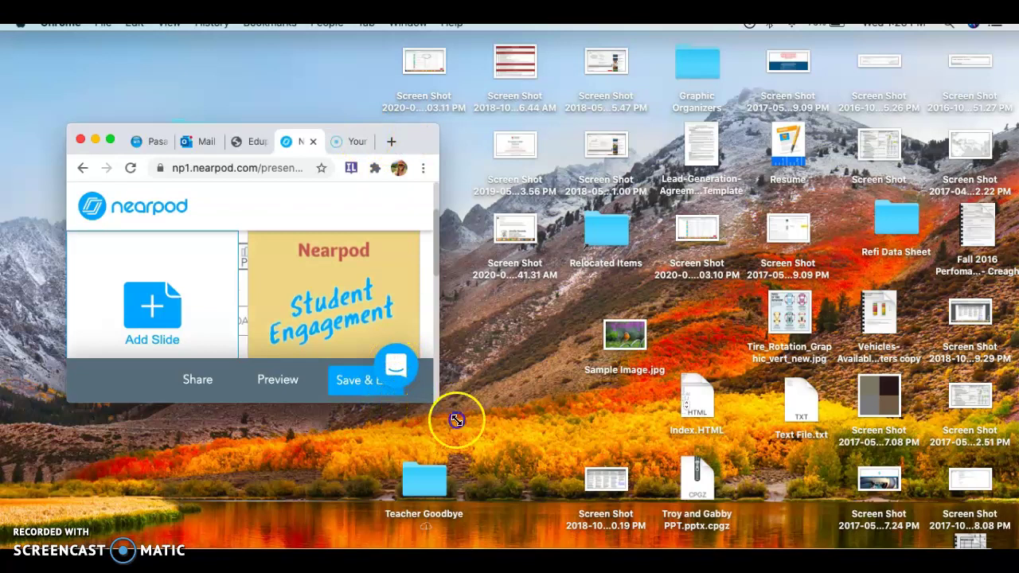
{"action": "left_click_drag", "start_coordinate": [456, 420], "coordinate": [564, 513]}
{"action": "left_click_drag", "start_coordinate": [623, 334], "coordinate": [417, 404]}
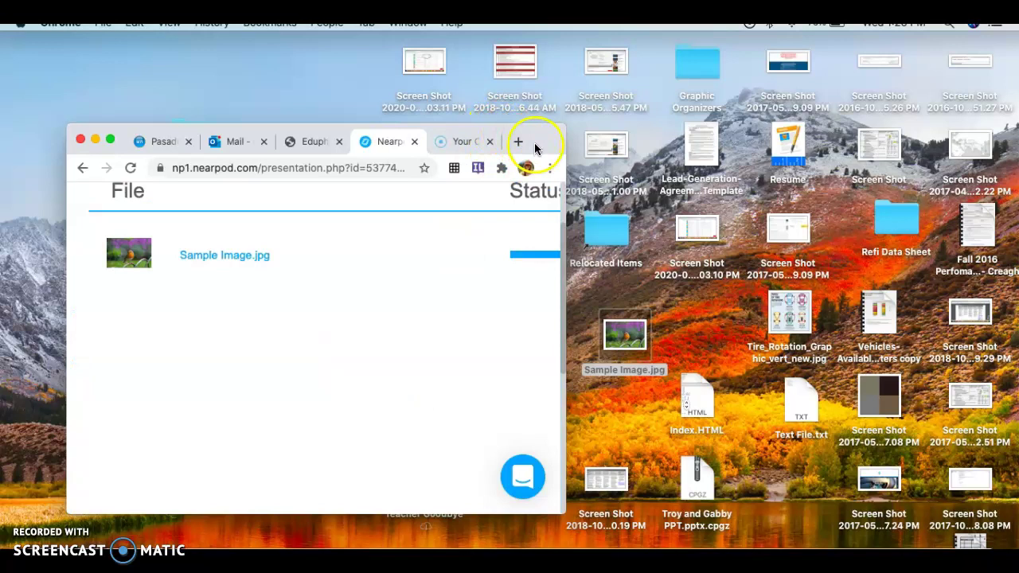
{"action": "double_click", "coordinate": [535, 149]}
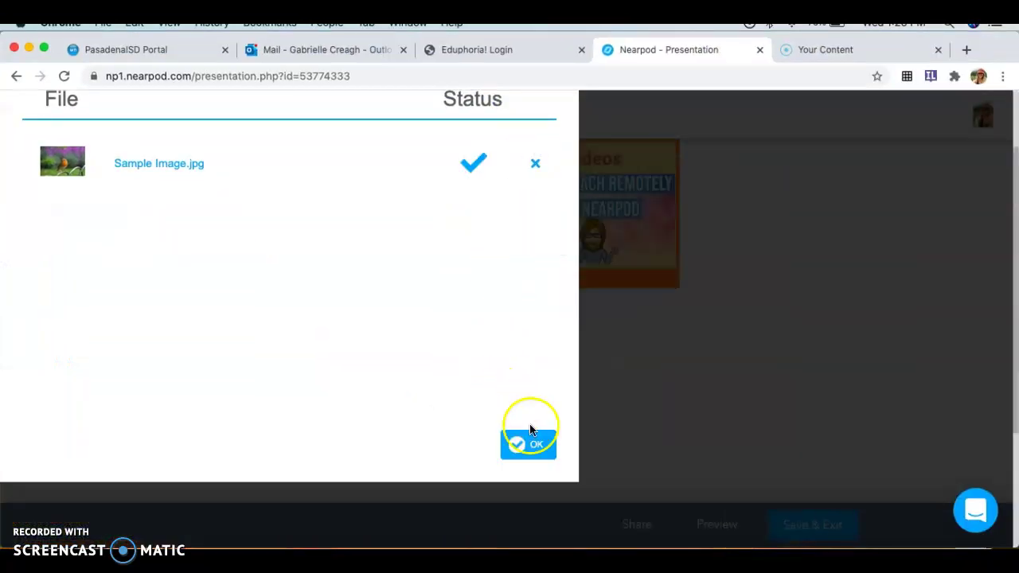
{"action": "left_click", "coordinate": [533, 448]}
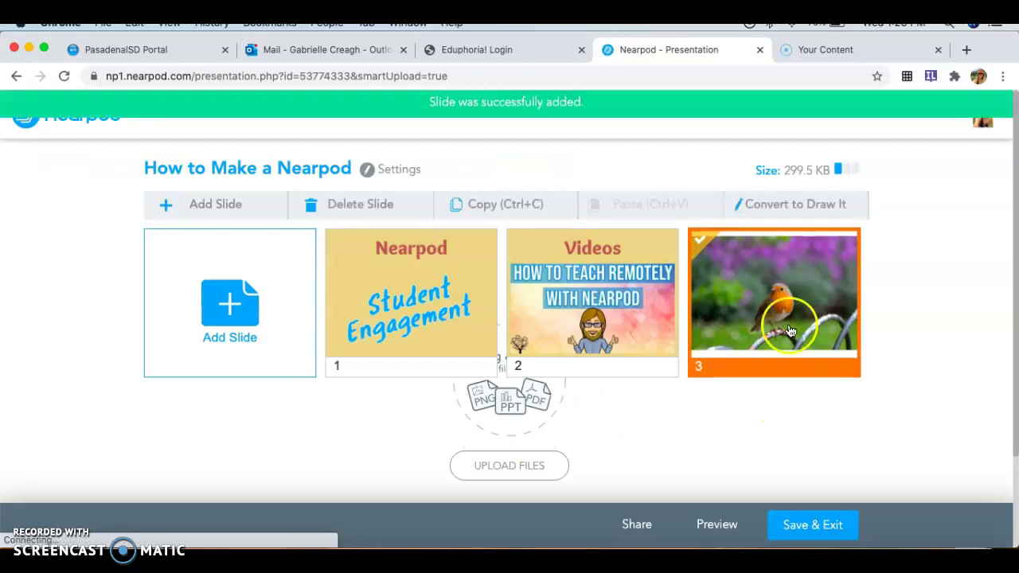
{"action": "left_click", "coordinate": [786, 306]}
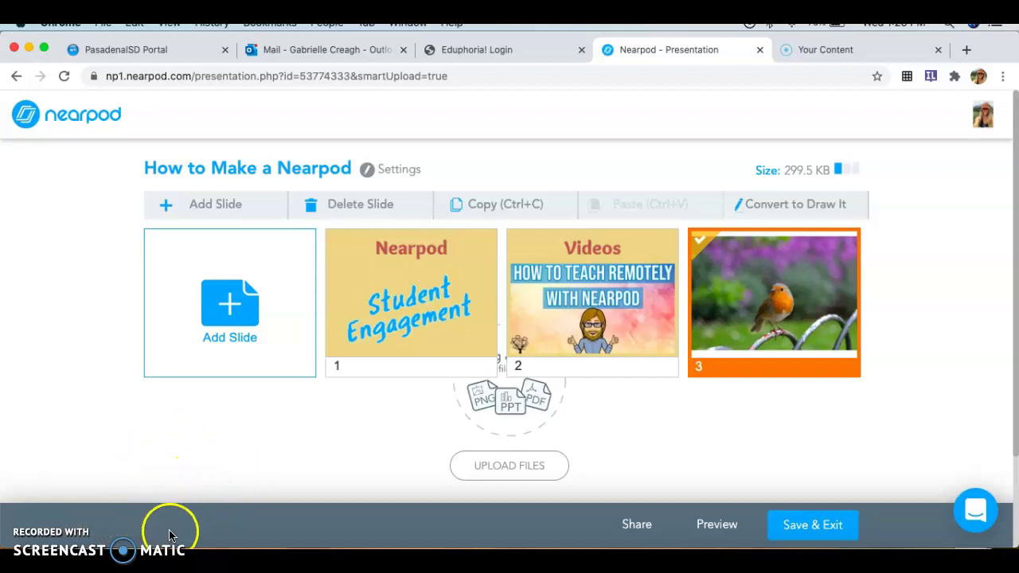
Search Google images for "nearpod" and add the first logo result as a new slide after the bird image.
{"action": "scroll", "coordinate": [326, 438], "scroll_direction": "down", "scroll_amount": 2}
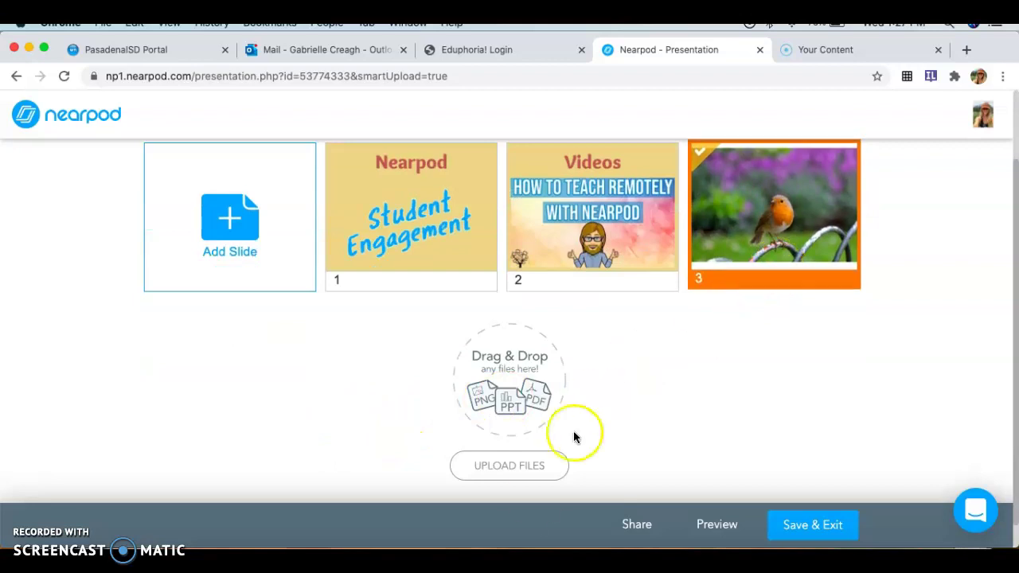
{"action": "left_click", "coordinate": [513, 470]}
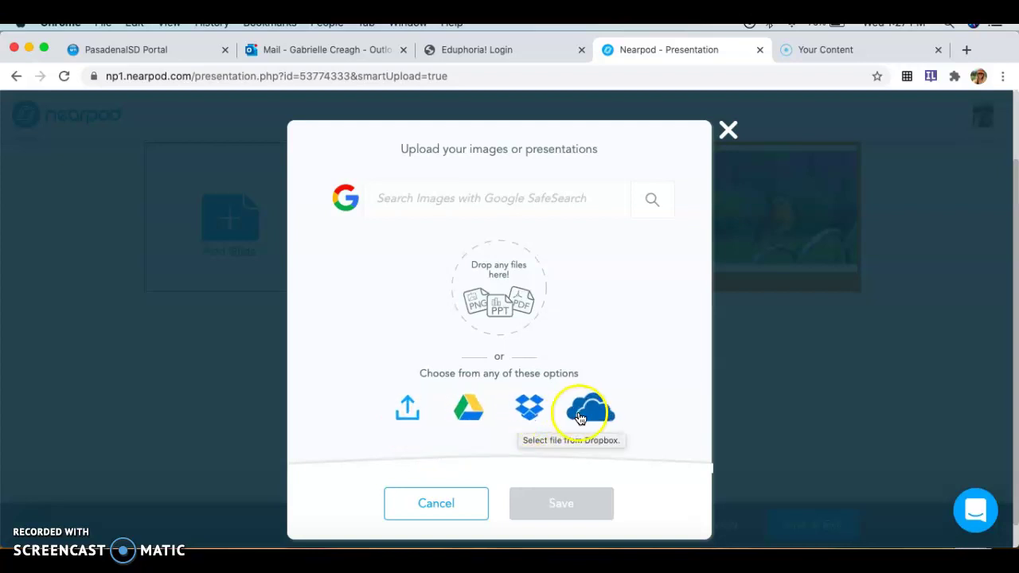
{"action": "left_click", "coordinate": [436, 205]}
{"action": "left_click", "coordinate": [420, 240]}
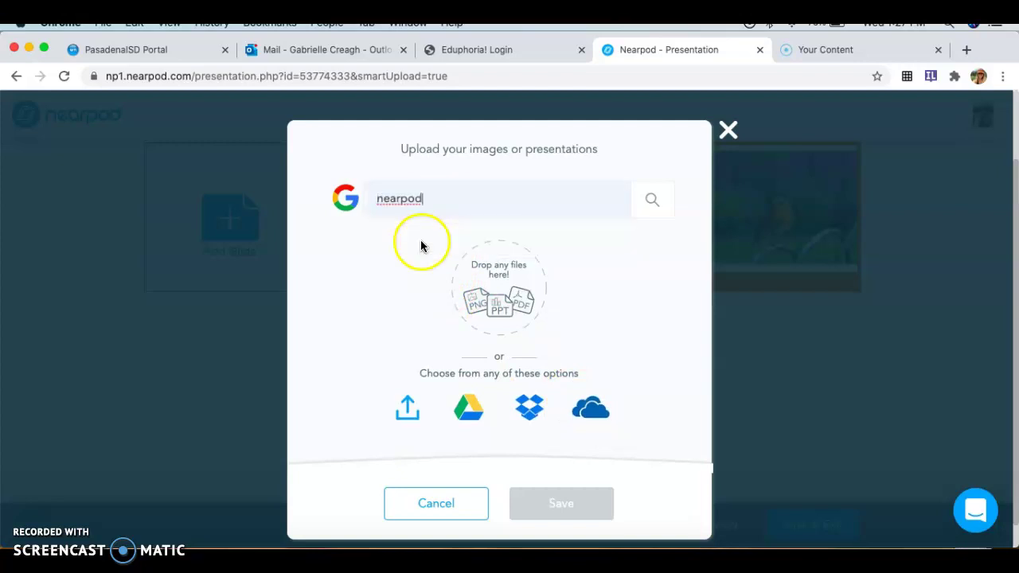
{"action": "left_click", "coordinate": [658, 204]}
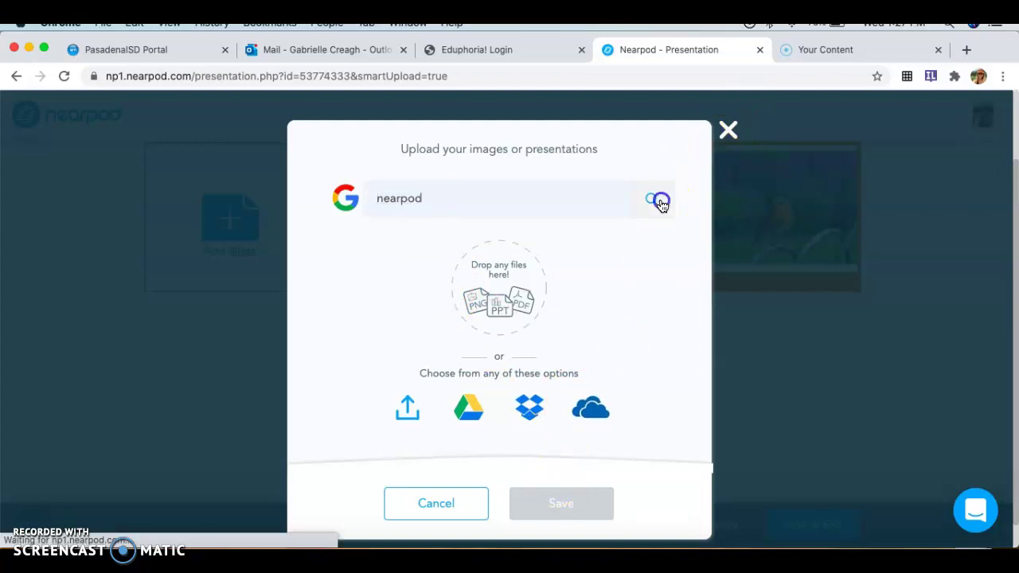
{"action": "left_click", "coordinate": [366, 269]}
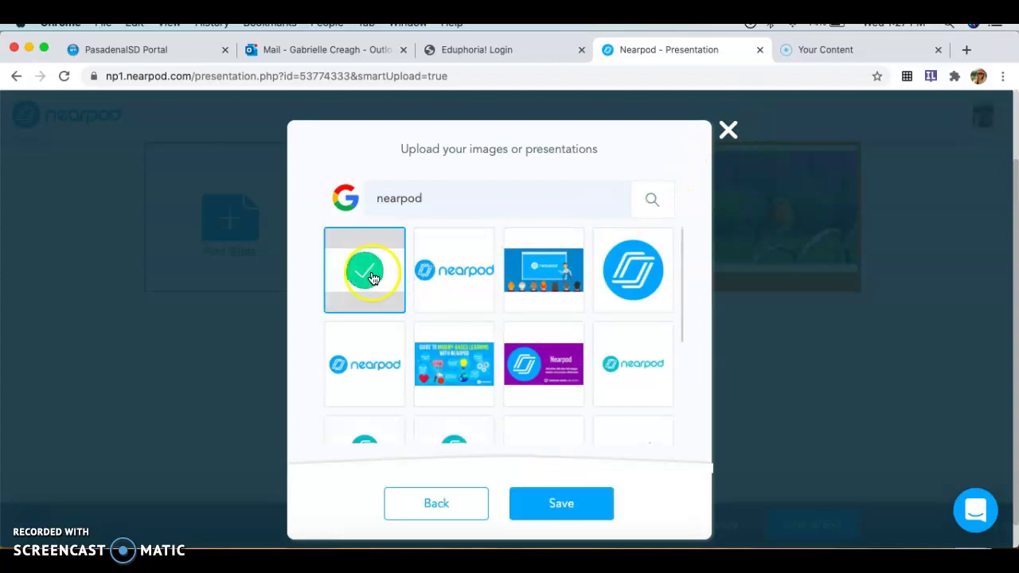
{"action": "left_click", "coordinate": [549, 504]}
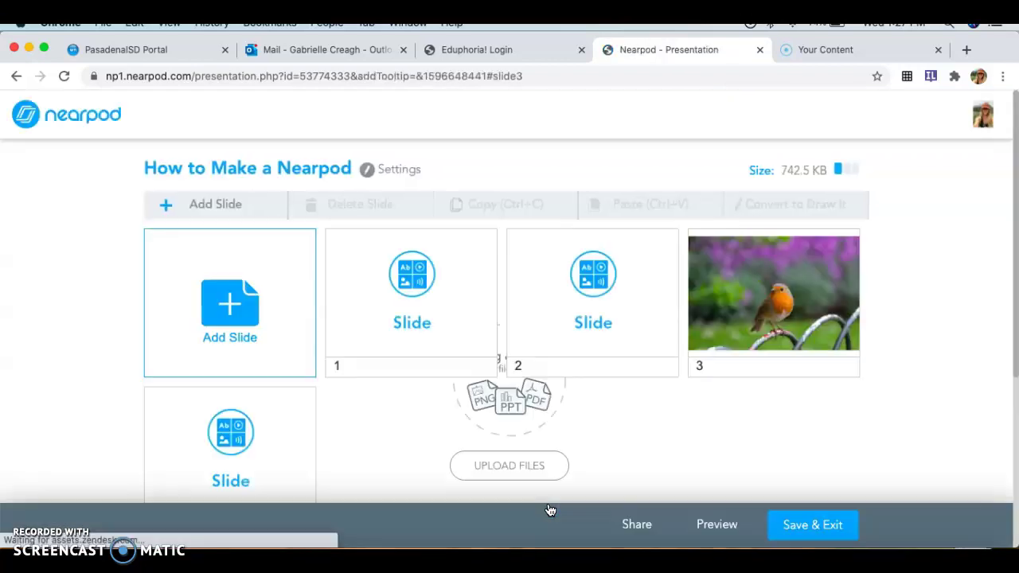
{"action": "scroll", "coordinate": [549, 394], "scroll_direction": "up", "scroll_amount": 3}
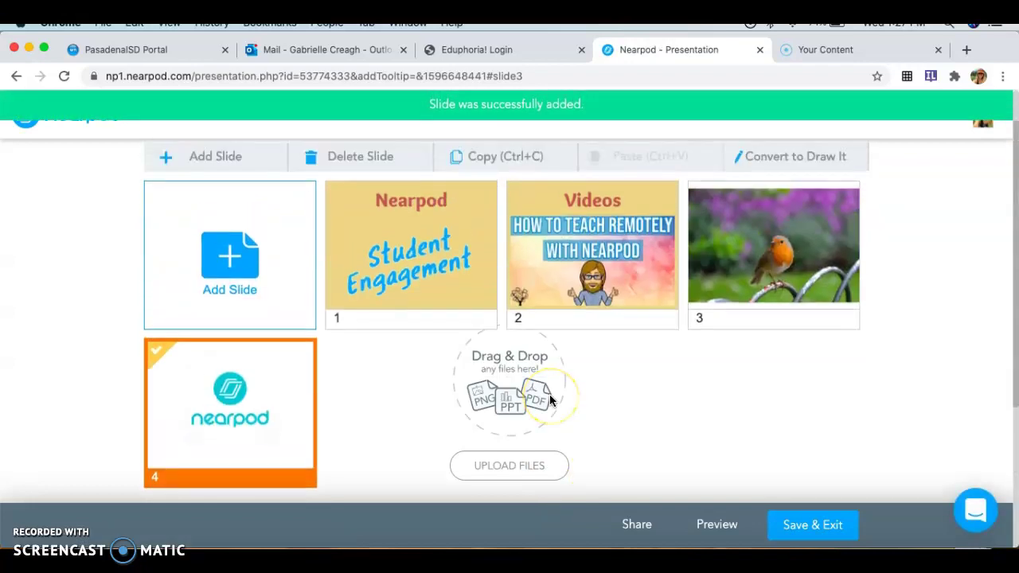
Upload "Lesson Plans Grades 1-3.pdf" into the lesson as a PDF Viewer after the Nearpod logo slide.
{"action": "left_click", "coordinate": [511, 463]}
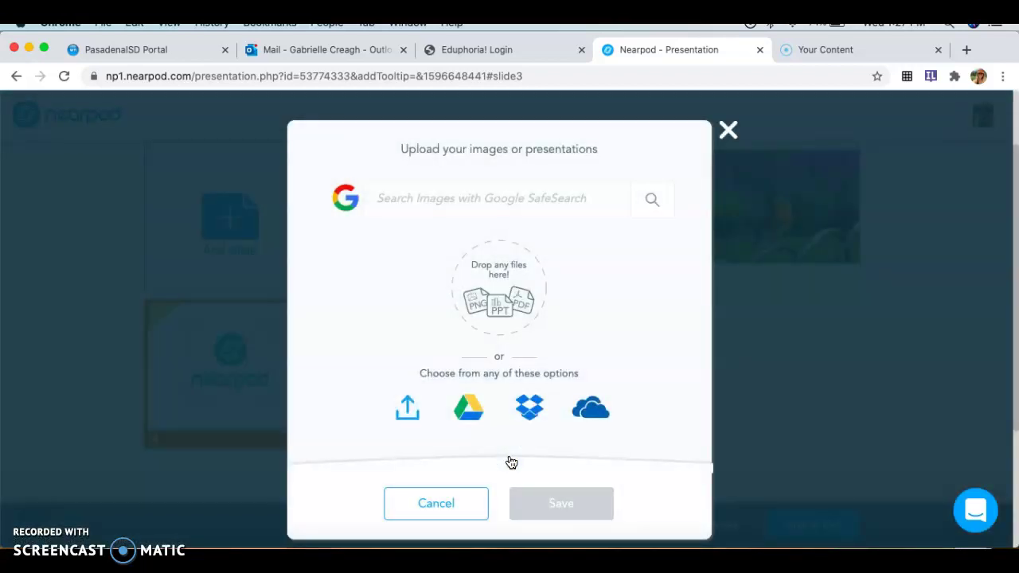
{"action": "left_click", "coordinate": [409, 416]}
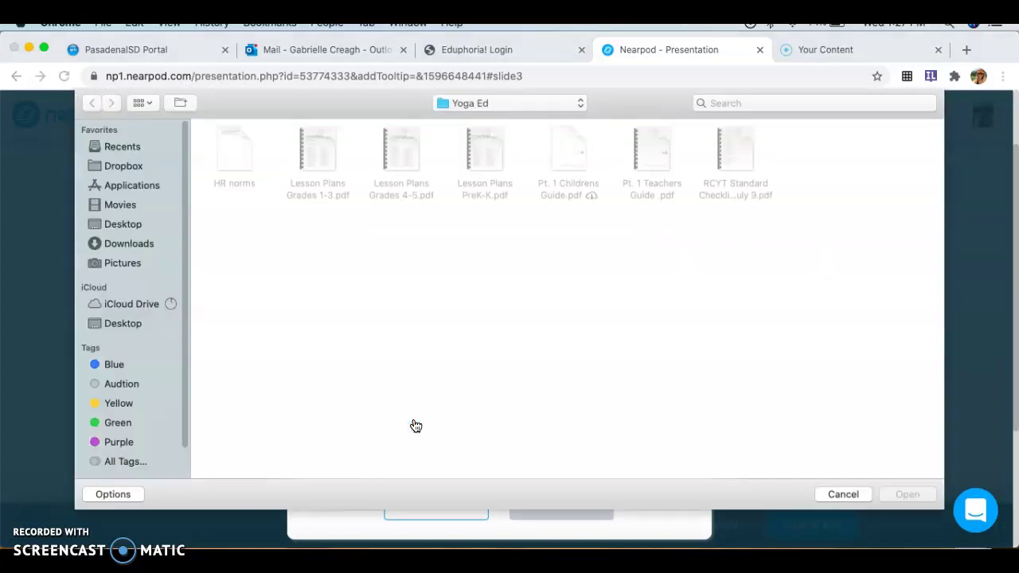
{"action": "double_click", "coordinate": [315, 136]}
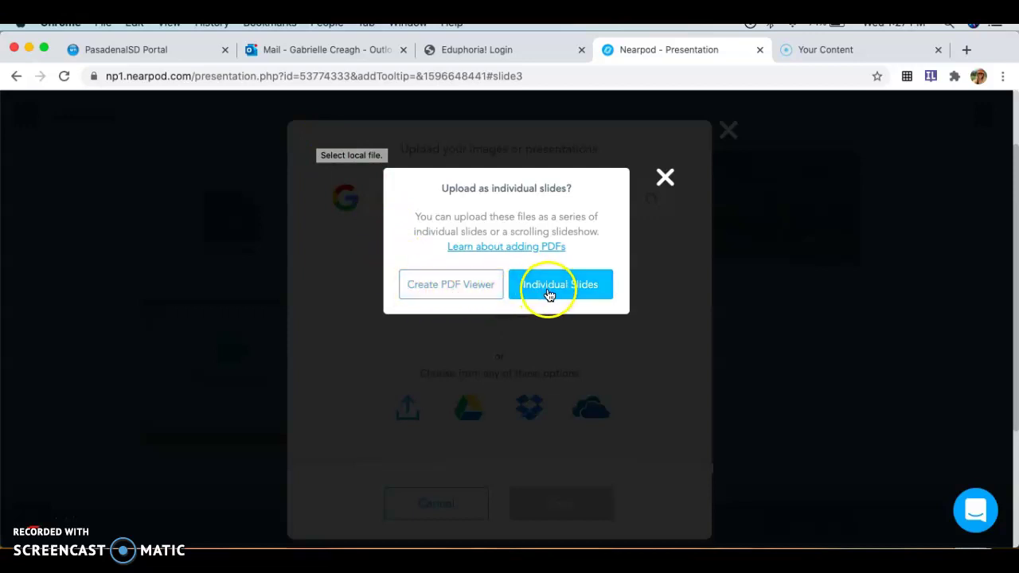
{"action": "left_click", "coordinate": [465, 295]}
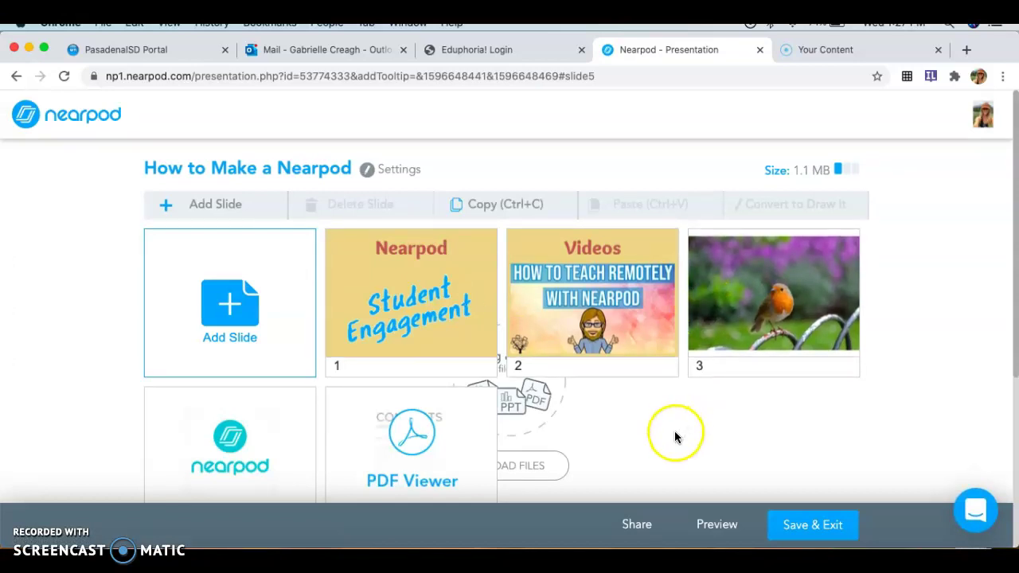
Upload "Lesson Plans Grades 1-3.pdf" again, this time as individual slides.
{"action": "scroll", "coordinate": [675, 433], "scroll_direction": "down", "scroll_amount": 3}
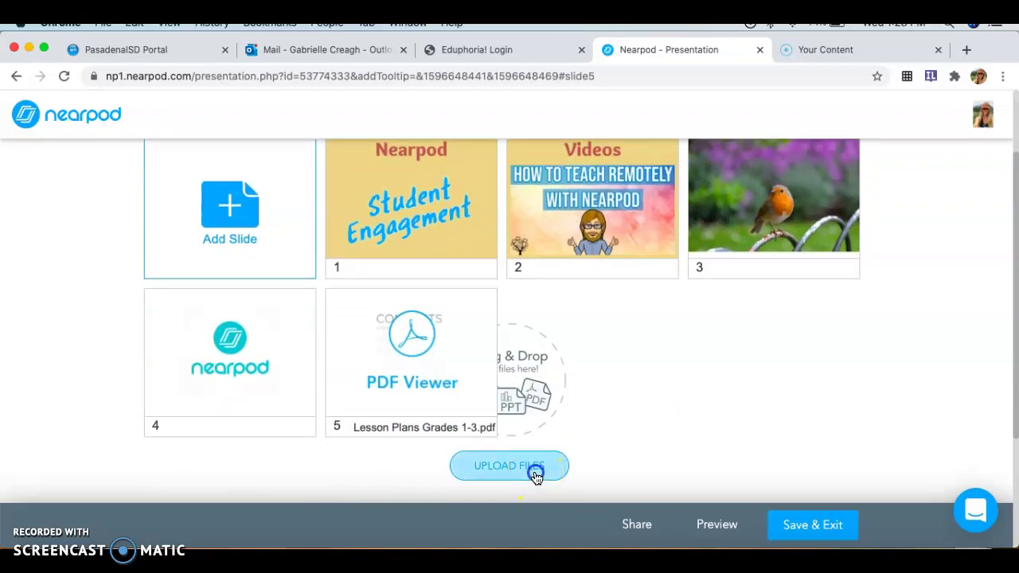
{"action": "left_click", "coordinate": [535, 475]}
{"action": "left_click", "coordinate": [408, 409]}
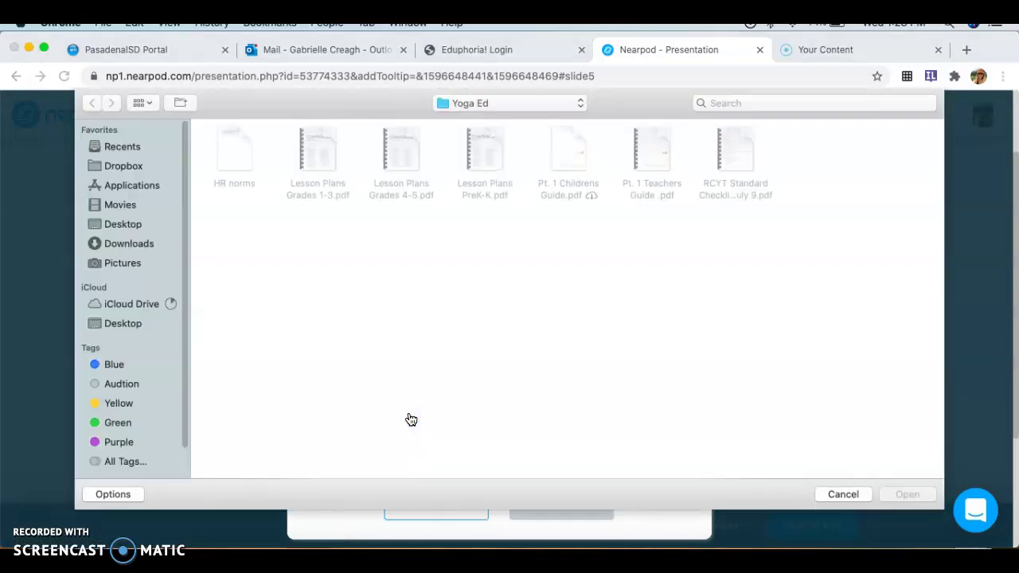
{"action": "left_click", "coordinate": [319, 138]}
{"action": "double_click", "coordinate": [319, 139]}
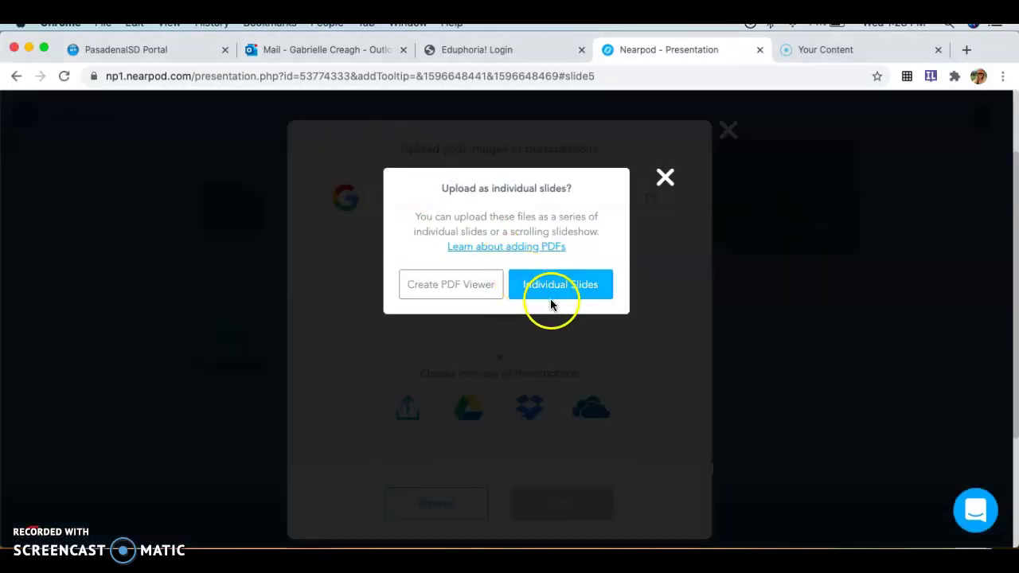
{"action": "left_click", "coordinate": [559, 286]}
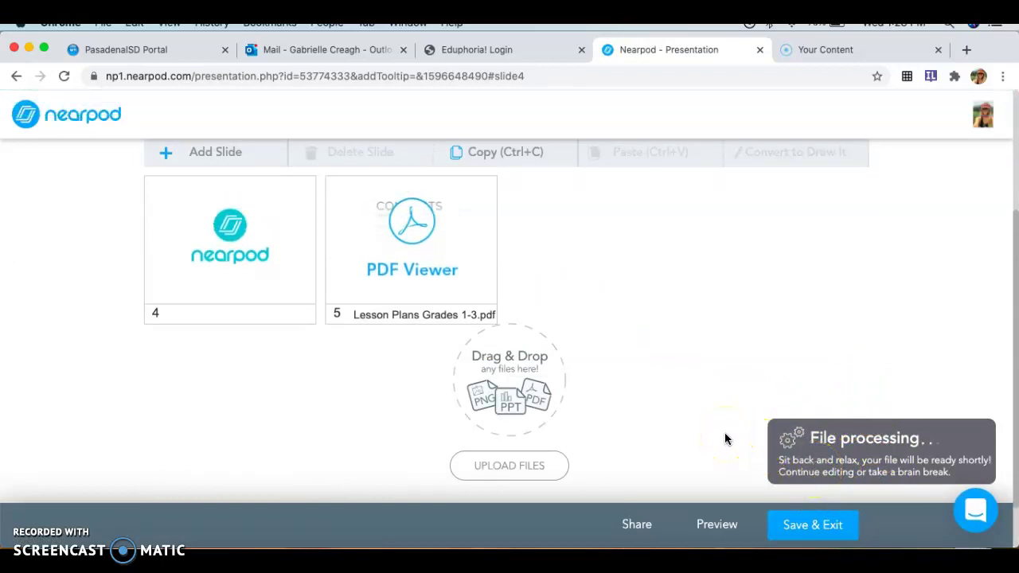
Preview the lesson as a student from the first slide through slide 5, and look through the PDF's pages in its viewer.
{"action": "left_click", "coordinate": [706, 529]}
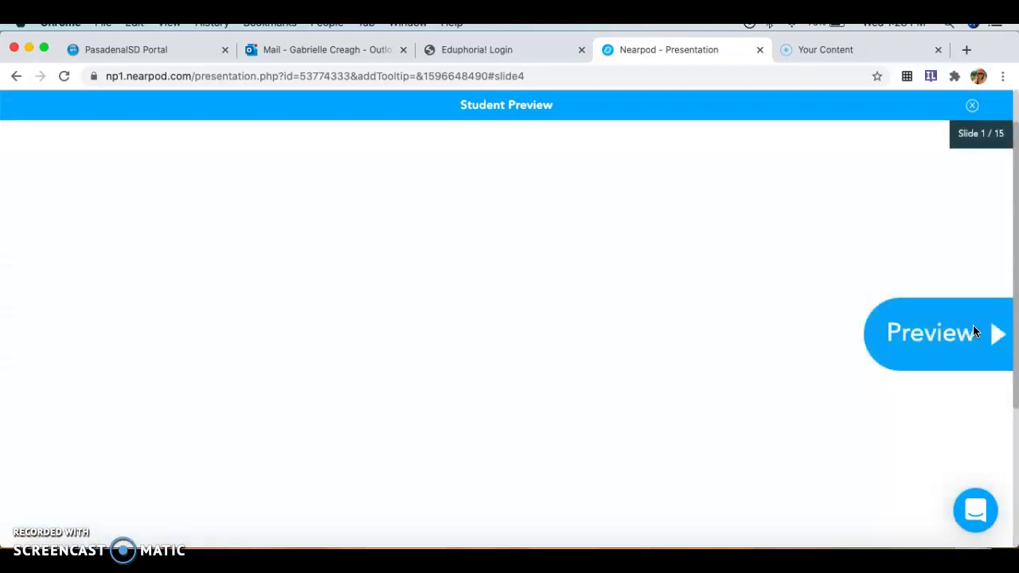
{"action": "left_click", "coordinate": [936, 340]}
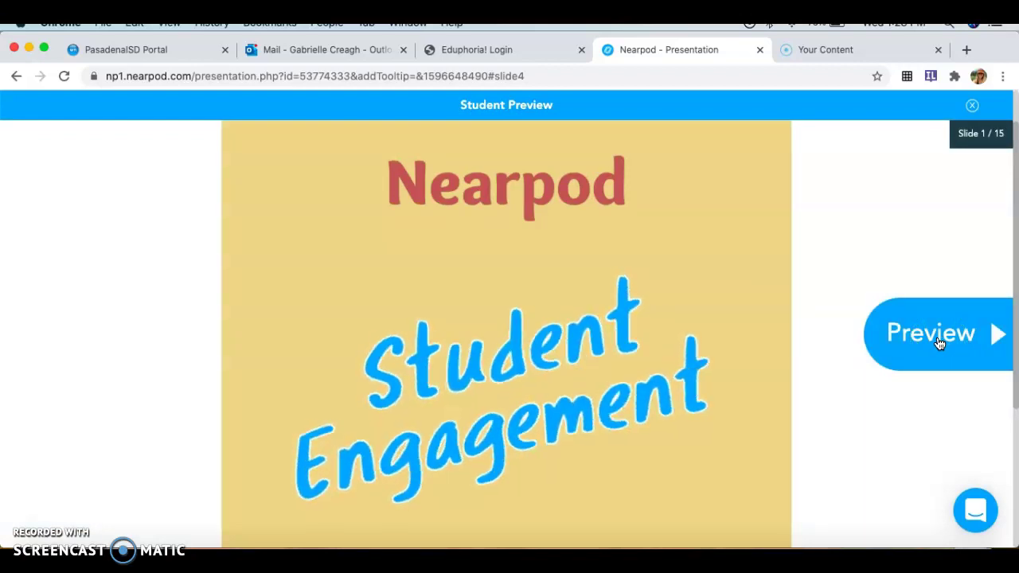
{"action": "left_click", "coordinate": [939, 342]}
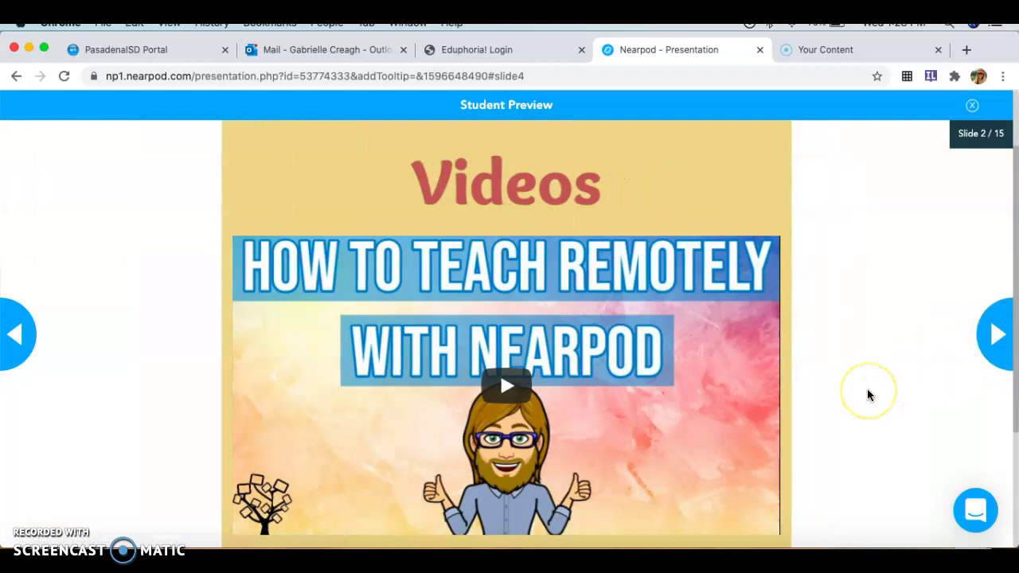
{"action": "left_click", "coordinate": [993, 336]}
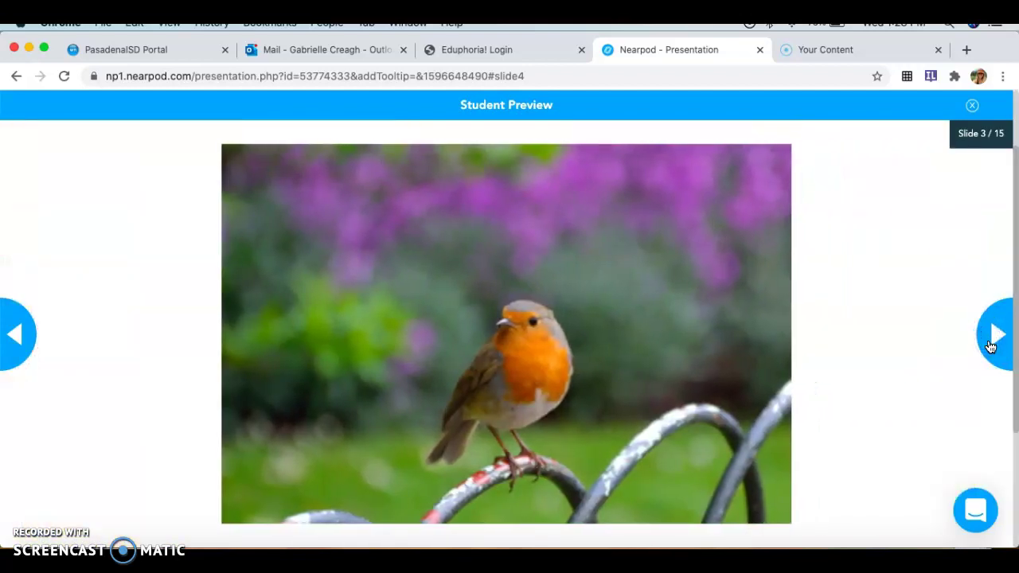
{"action": "left_click", "coordinate": [991, 346]}
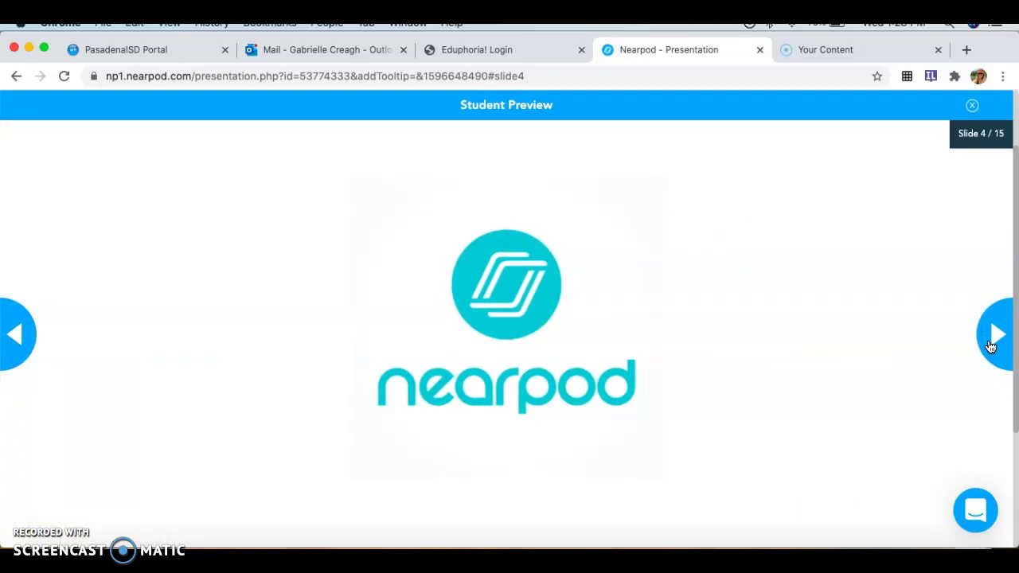
{"action": "left_click", "coordinate": [994, 337]}
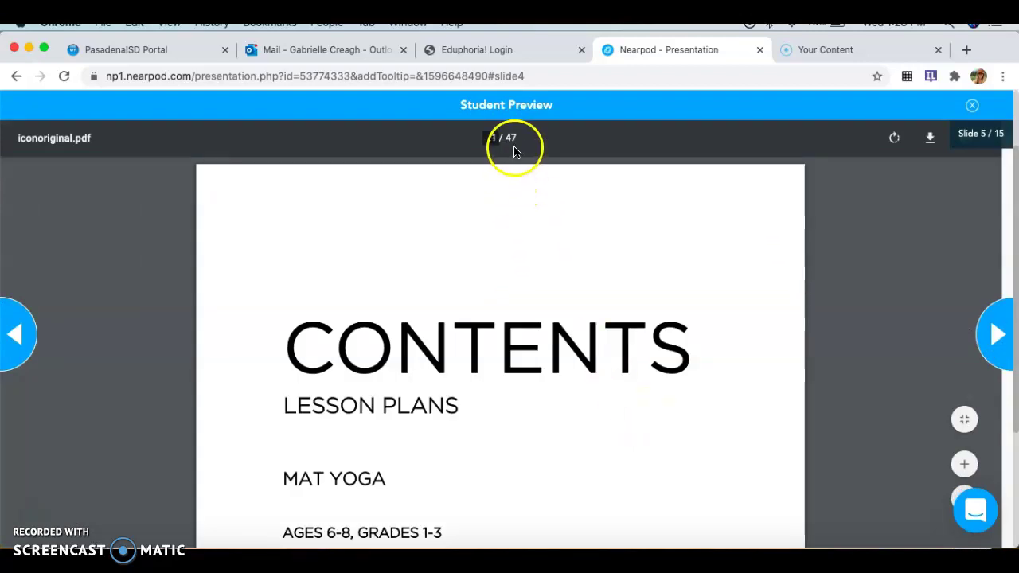
{"action": "scroll", "coordinate": [538, 343], "scroll_direction": "down", "scroll_amount": 10}
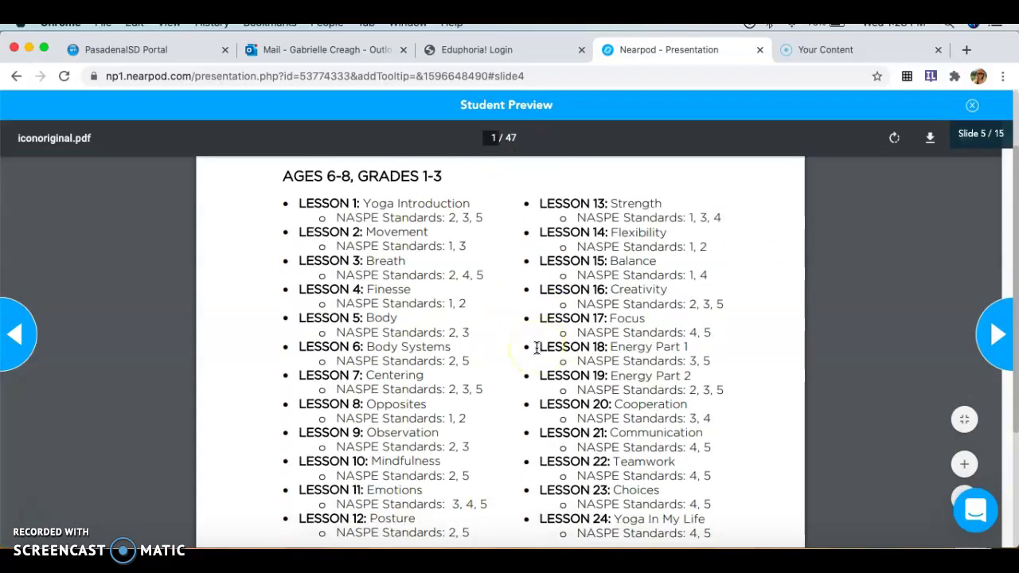
{"action": "scroll", "coordinate": [537, 348], "scroll_direction": "down", "scroll_amount": 10}
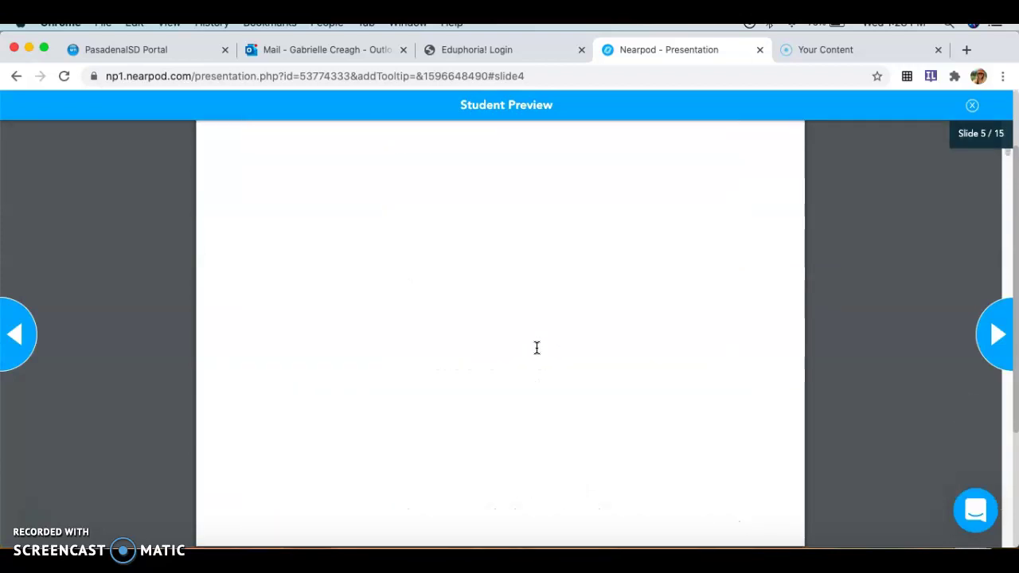
{"action": "scroll", "coordinate": [537, 348], "scroll_direction": "up", "scroll_amount": 20}
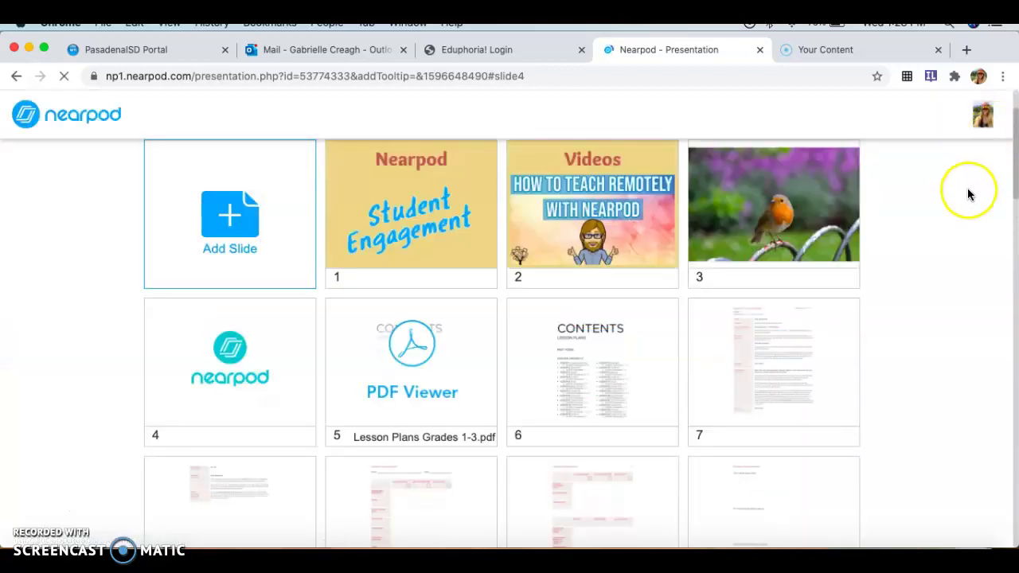
Look through the individual PDF page slides to the end of the lesson, and try repositioning the "Videos" slide.
{"action": "scroll", "coordinate": [904, 371], "scroll_direction": "down", "scroll_amount": 15}
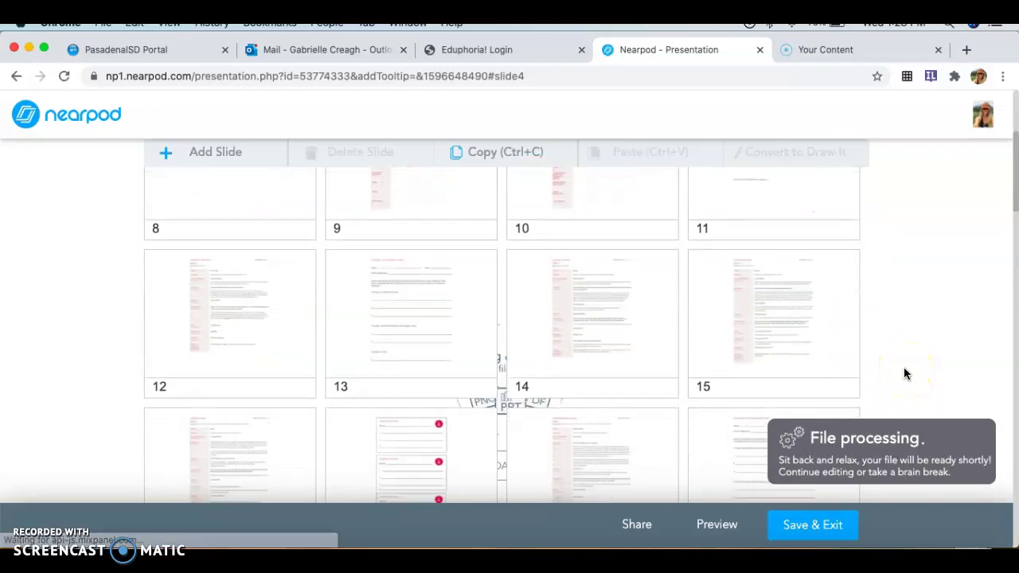
{"action": "scroll", "coordinate": [903, 367], "scroll_direction": "down", "scroll_amount": 10}
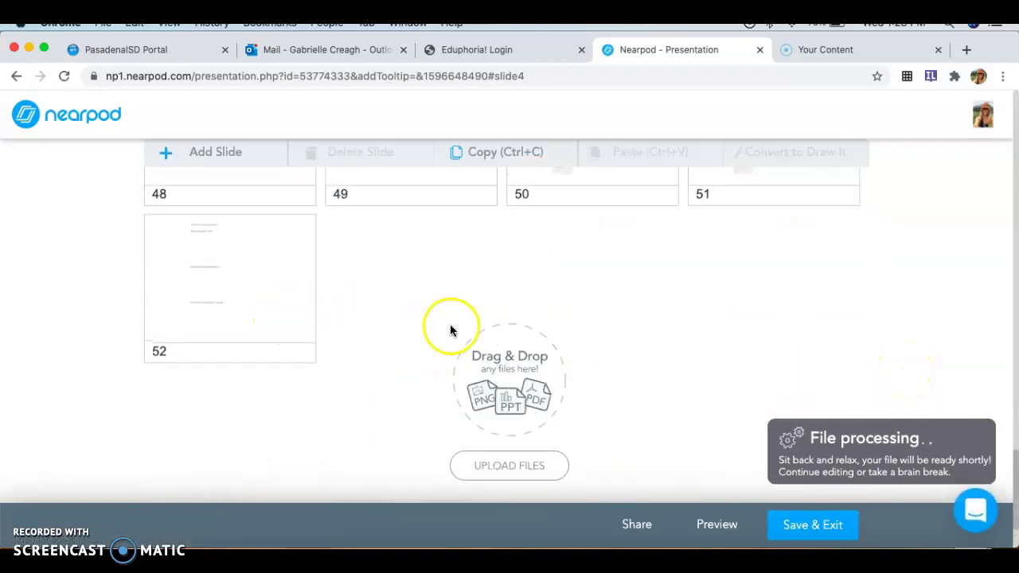
{"action": "scroll", "coordinate": [488, 334], "scroll_direction": "up", "scroll_amount": 3}
{"action": "scroll", "coordinate": [882, 287], "scroll_direction": "up", "scroll_amount": 5}
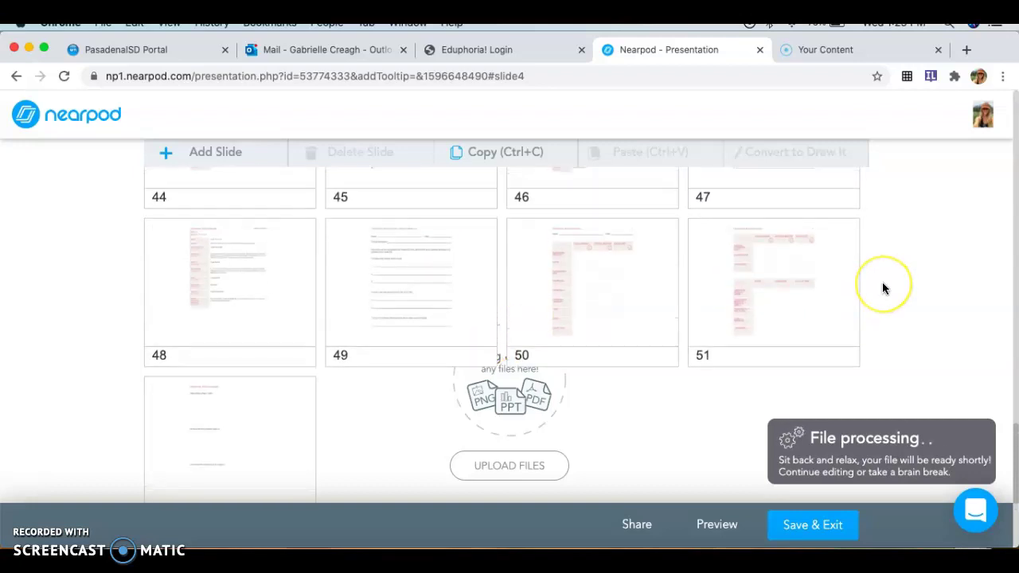
{"action": "scroll", "coordinate": [881, 283], "scroll_direction": "up", "scroll_amount": 8}
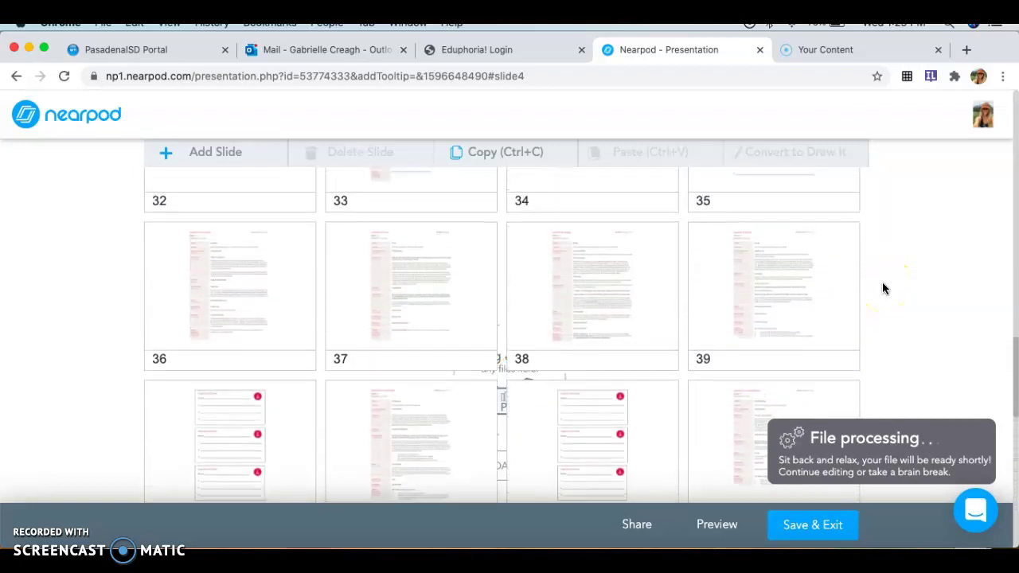
{"action": "scroll", "coordinate": [881, 283], "scroll_direction": "up", "scroll_amount": 12}
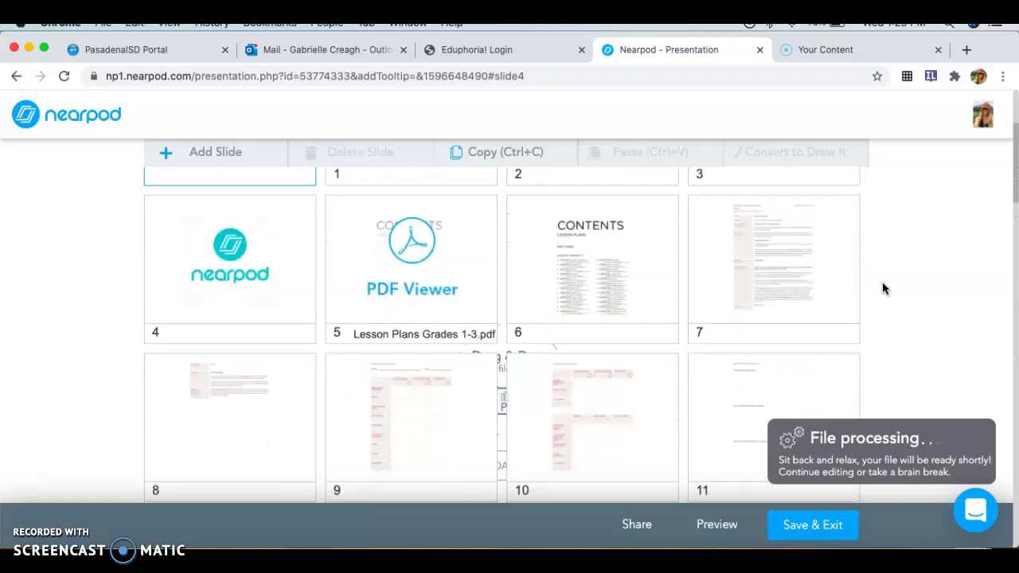
{"action": "left_click_drag", "start_coordinate": [746, 311], "coordinate": [794, 302]}
{"action": "left_click_drag", "start_coordinate": [635, 316], "coordinate": [569, 304]}
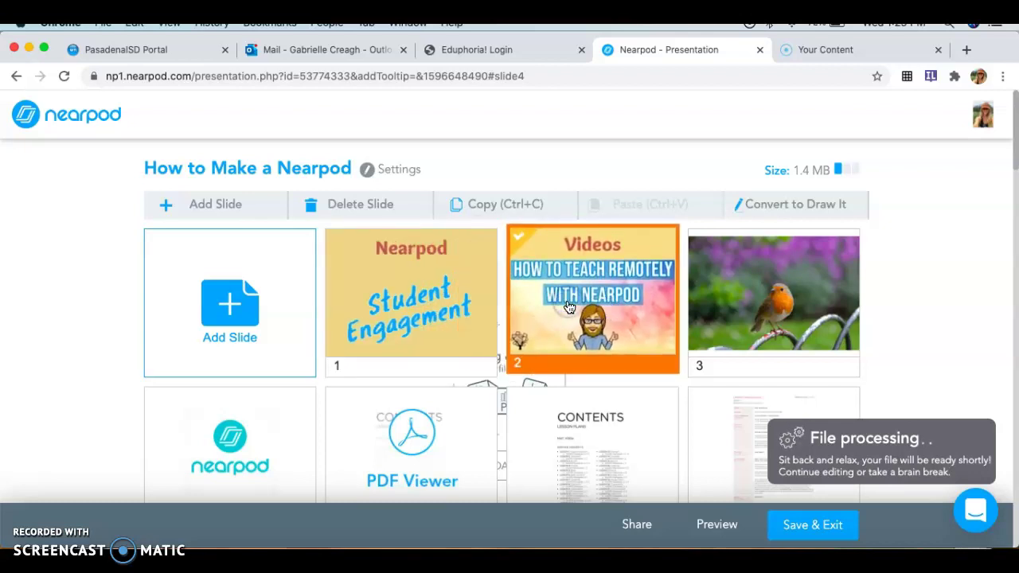
Save and exit the lesson to the library, accepting that it cannot be edited until file processing is complete.
{"action": "left_click", "coordinate": [812, 525]}
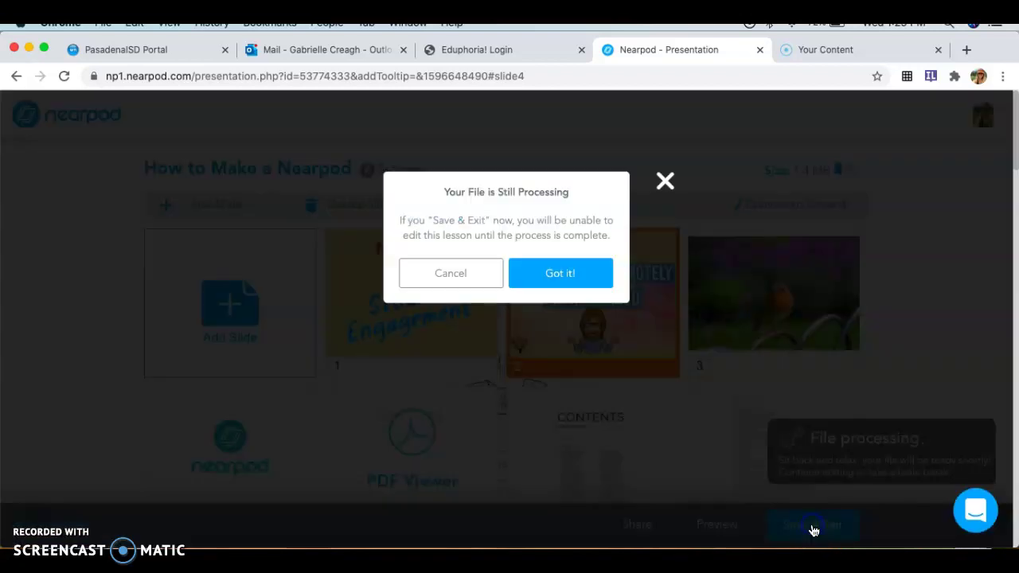
{"action": "left_click", "coordinate": [549, 274]}
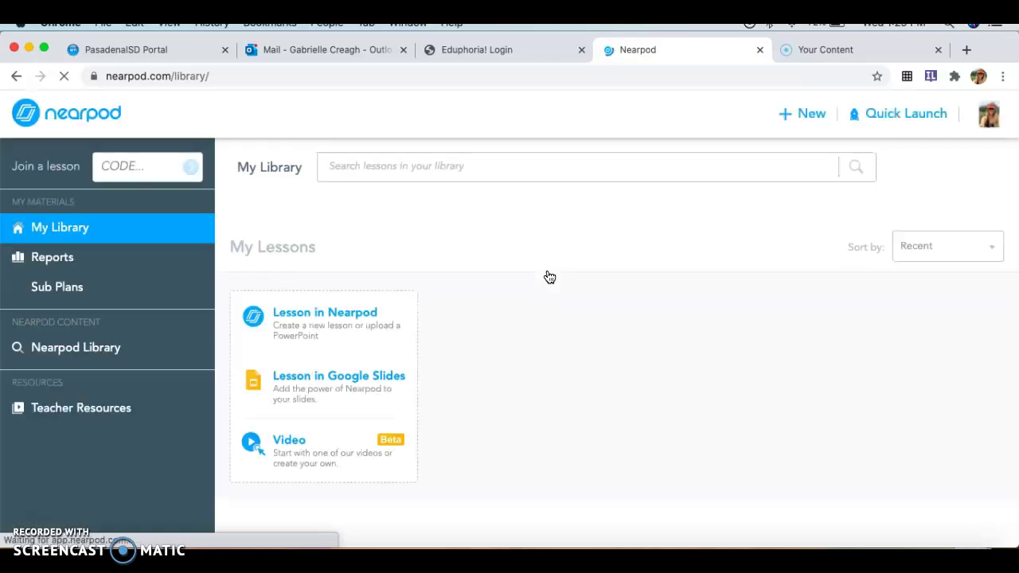
{"action": "mouse_move", "coordinate": [548, 325]}
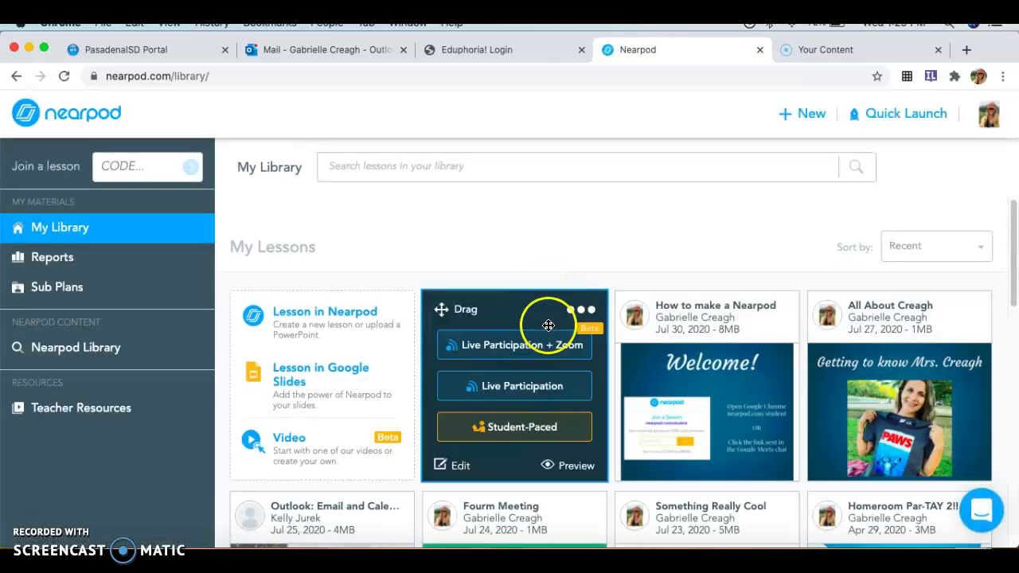